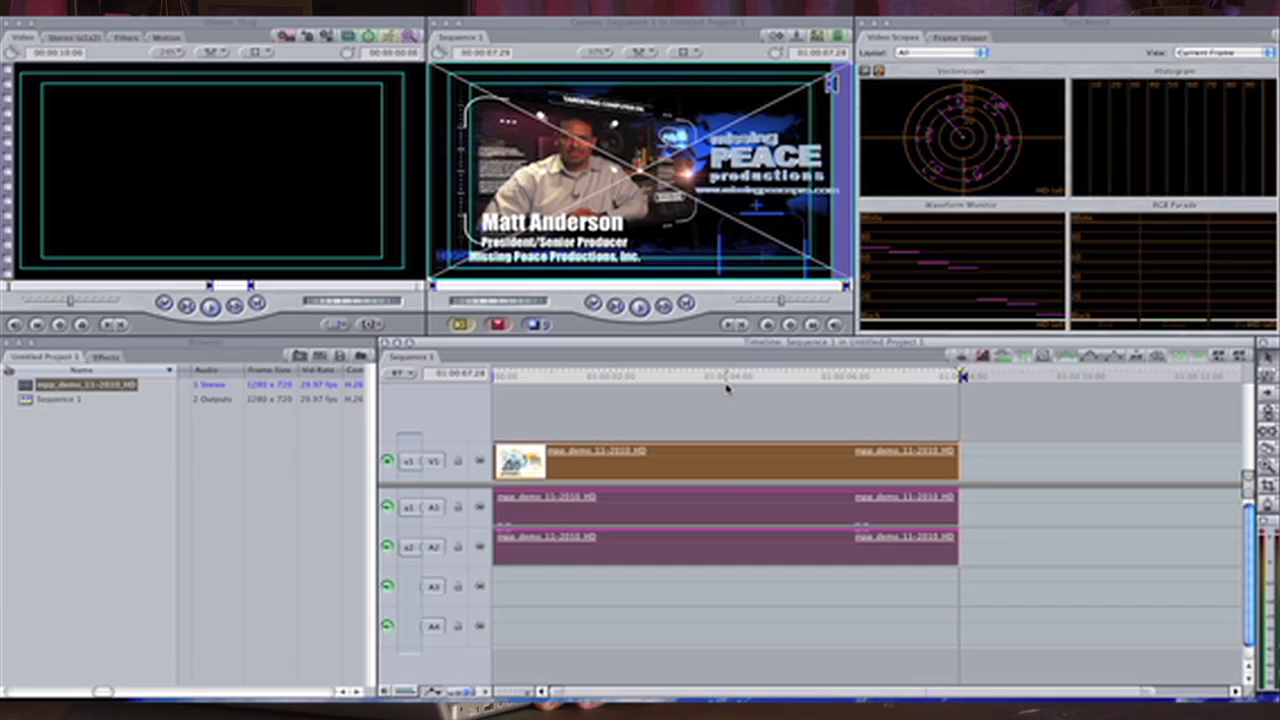
Export the sequence using QuickTime Conversion and name the file 'Compression test'
left_click(160, 2)
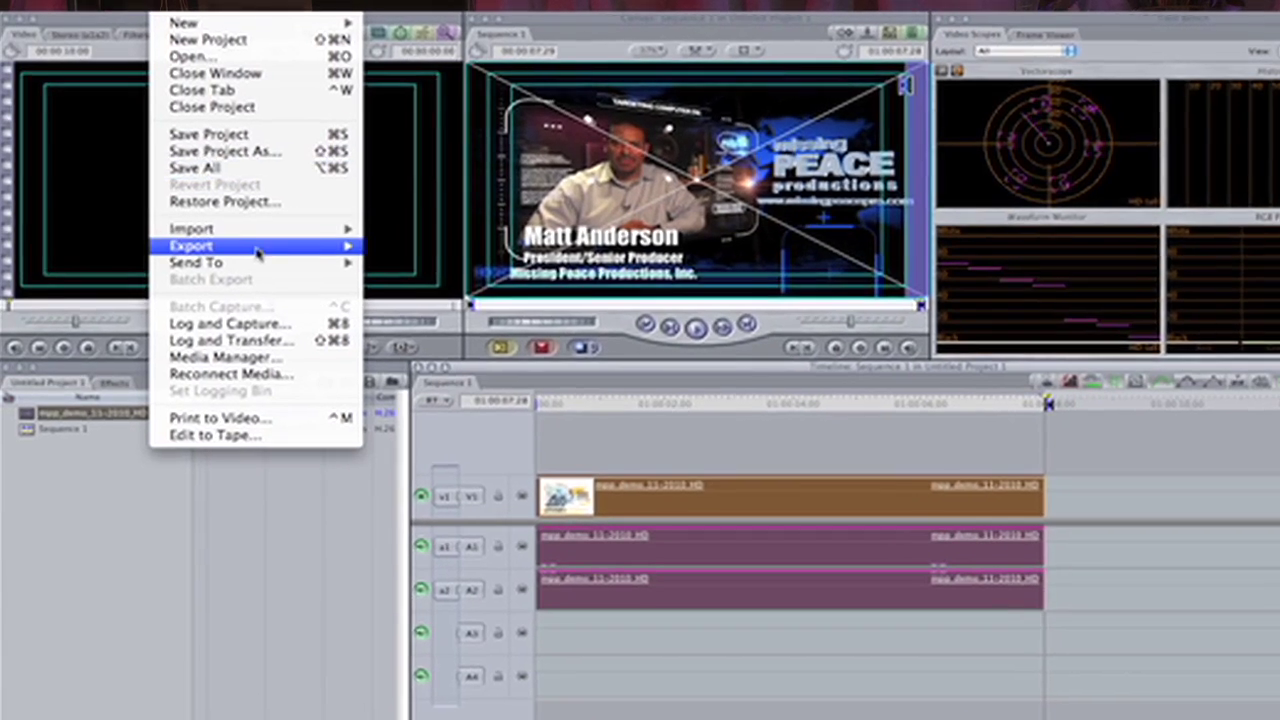
mouse_move(236, 231)
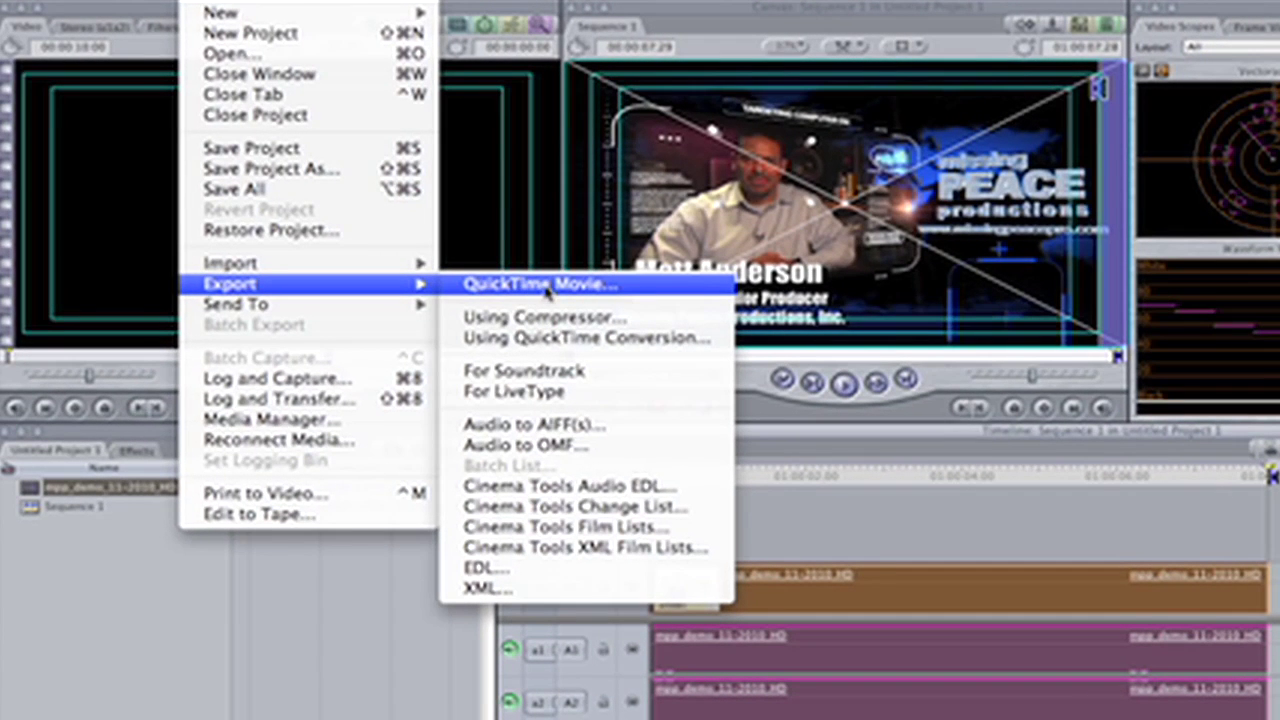
left_click(576, 340)
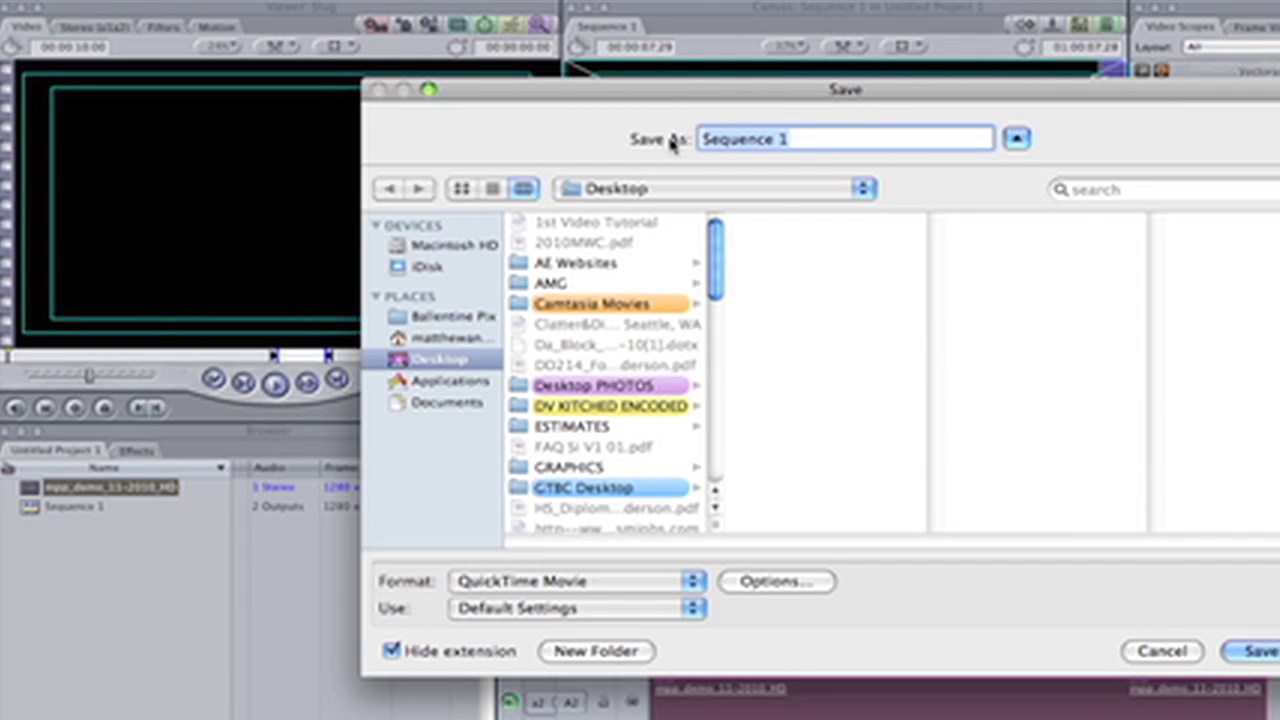
type("Com")
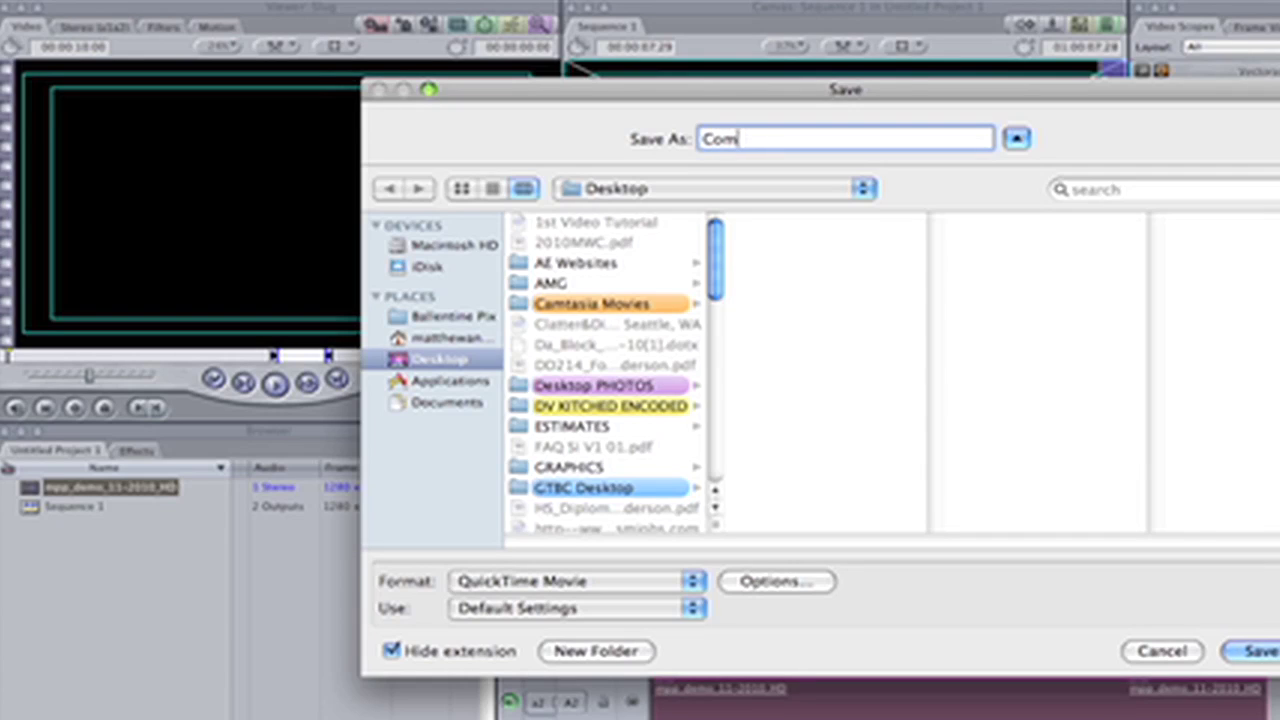
type("rpression tes")
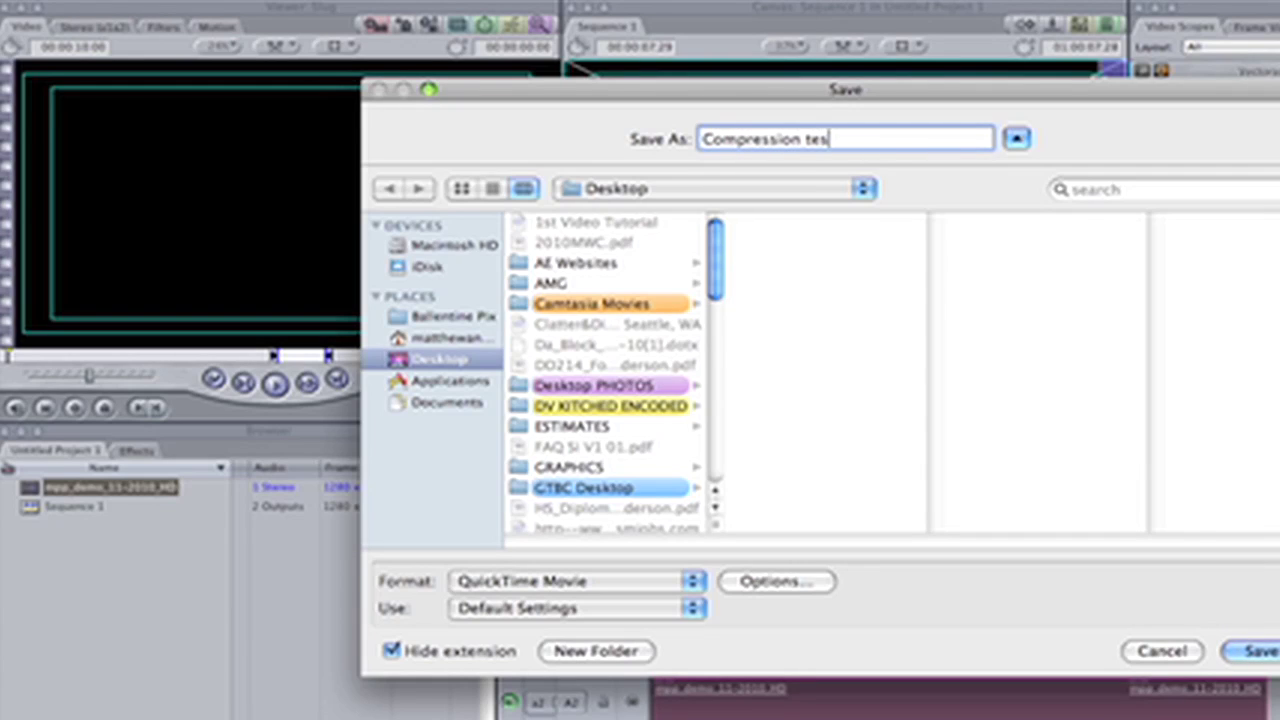
type("t")
Open the export Options, then the Video Settings to show the H.264 compression settings
left_click(795, 586)
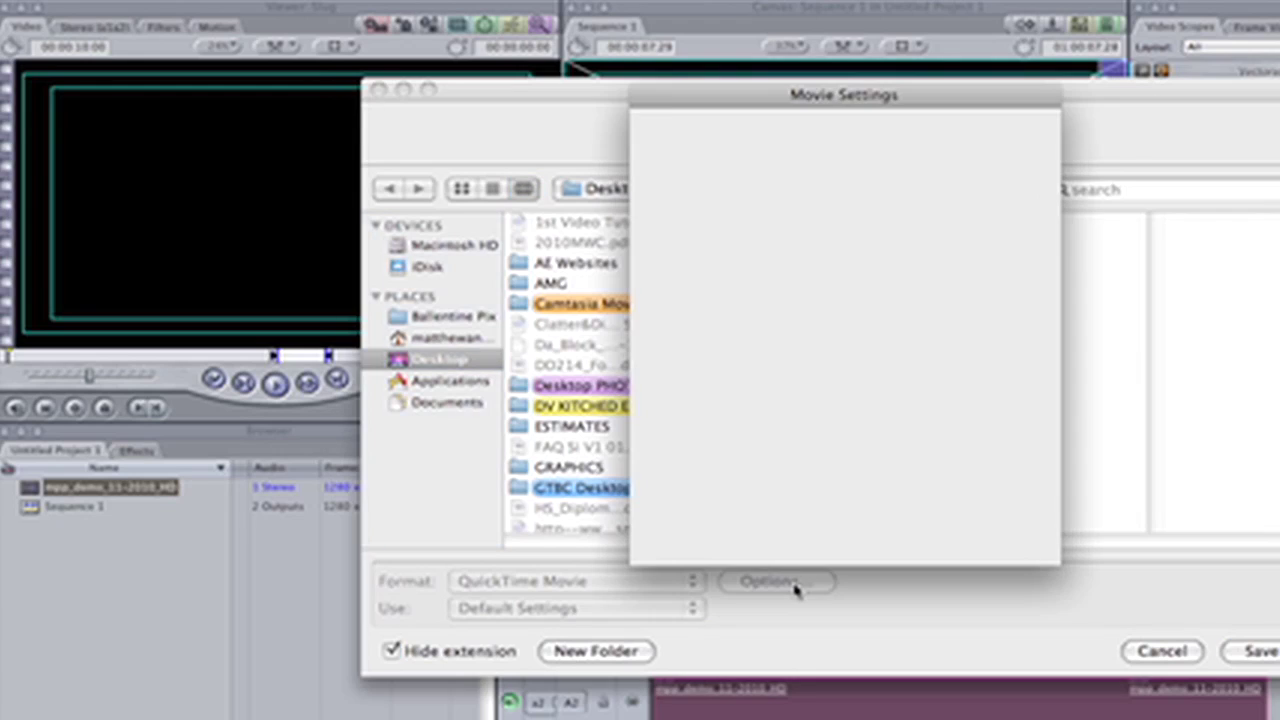
left_click_drag(830, 102, 697, 144)
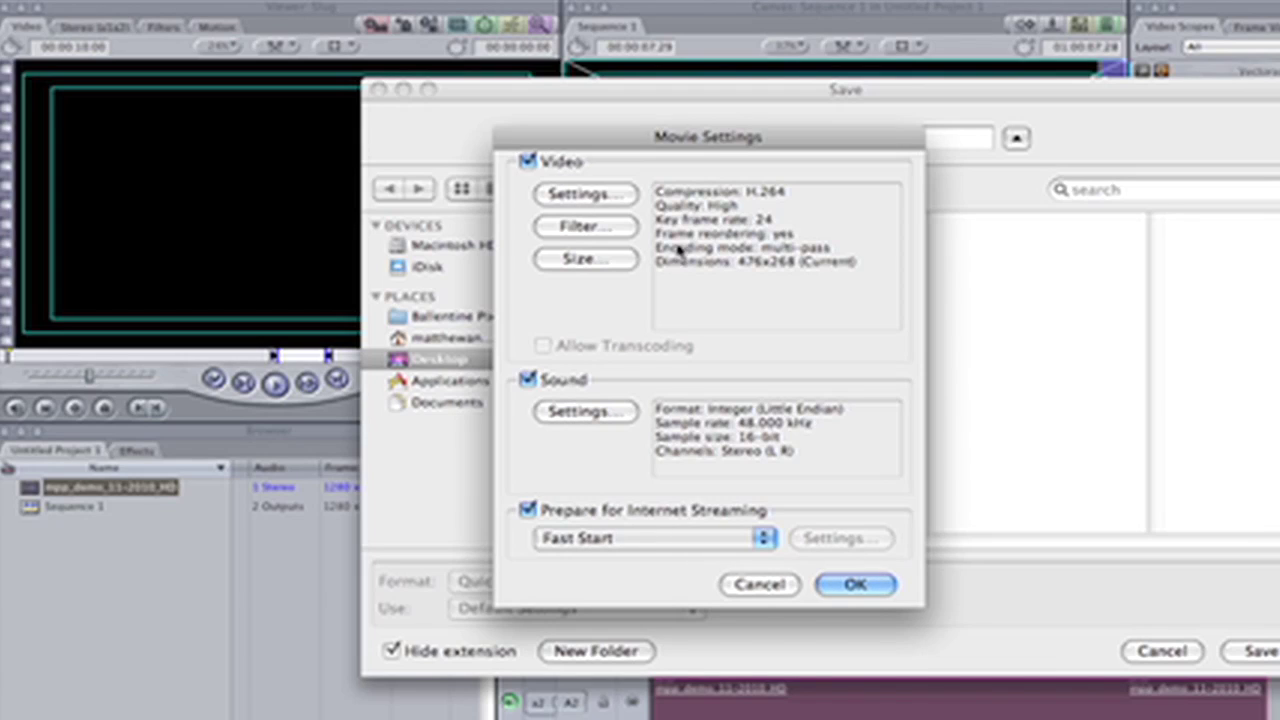
left_click(607, 195)
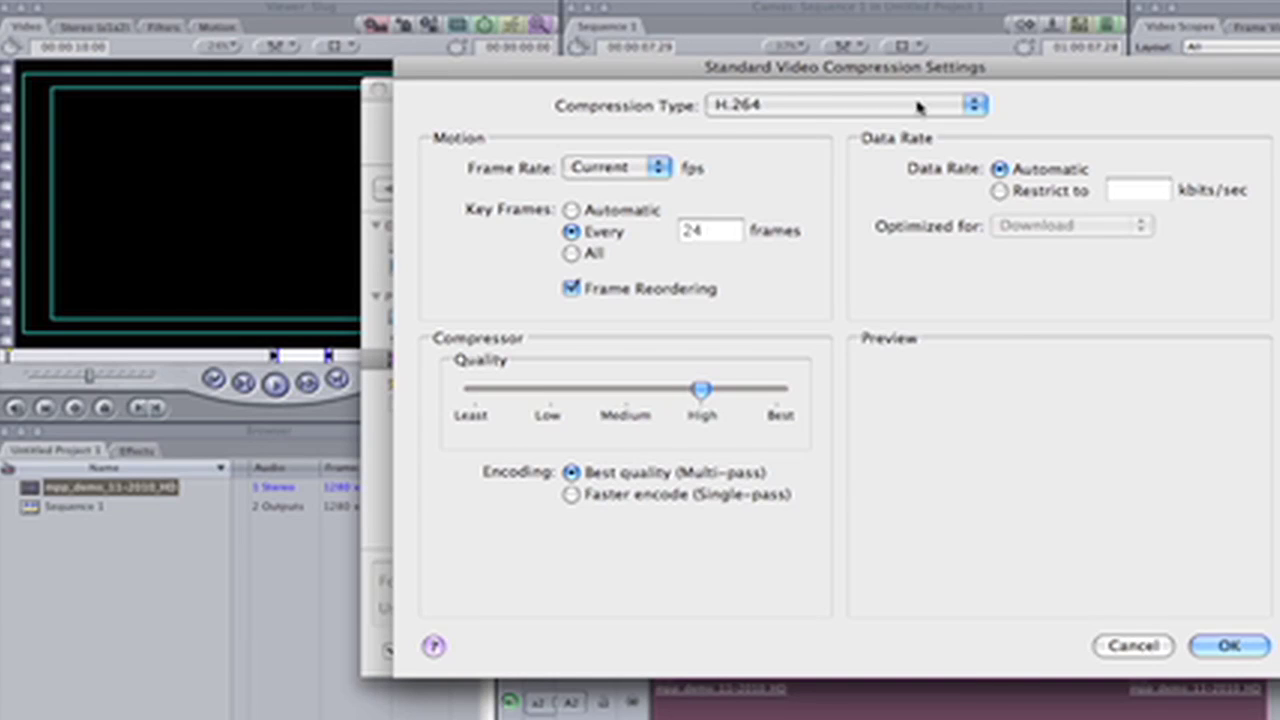
left_click(918, 106)
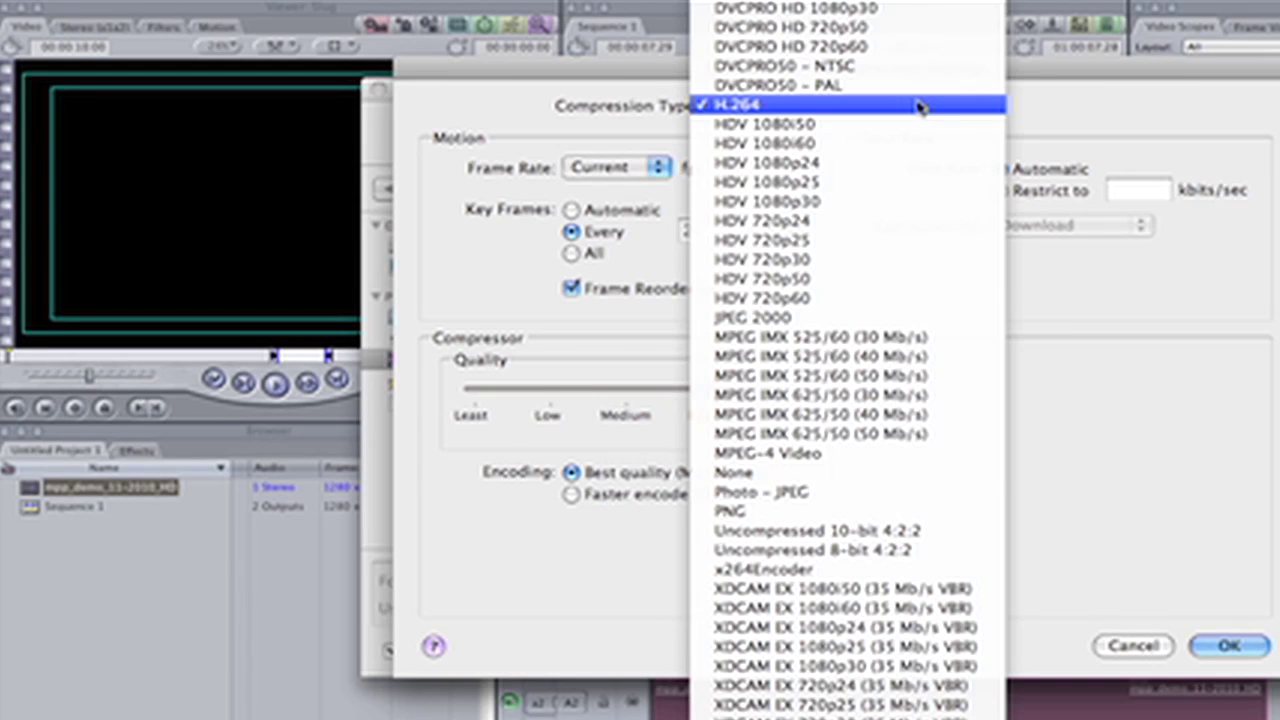
left_click(1190, 134)
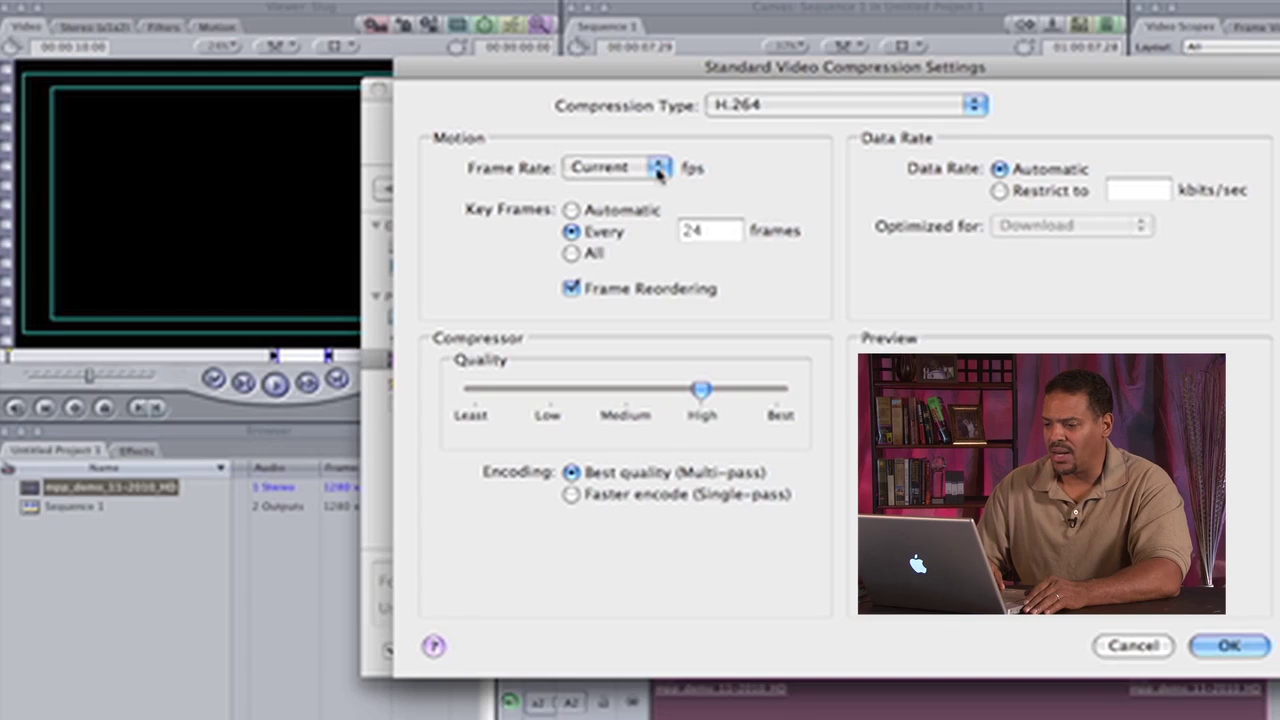
left_click(572, 211)
Set key frames every 30 frames, turn off frame reordering, and choose a restricted data rate
left_click(571, 231)
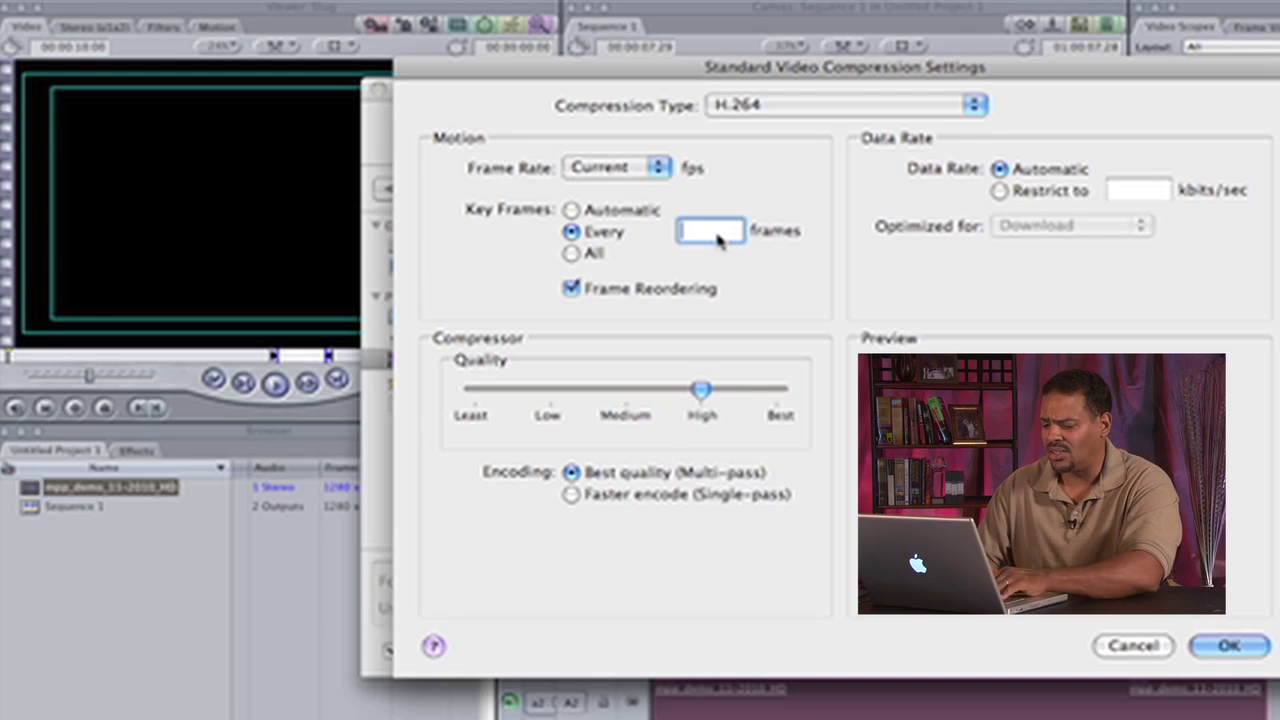
type("30")
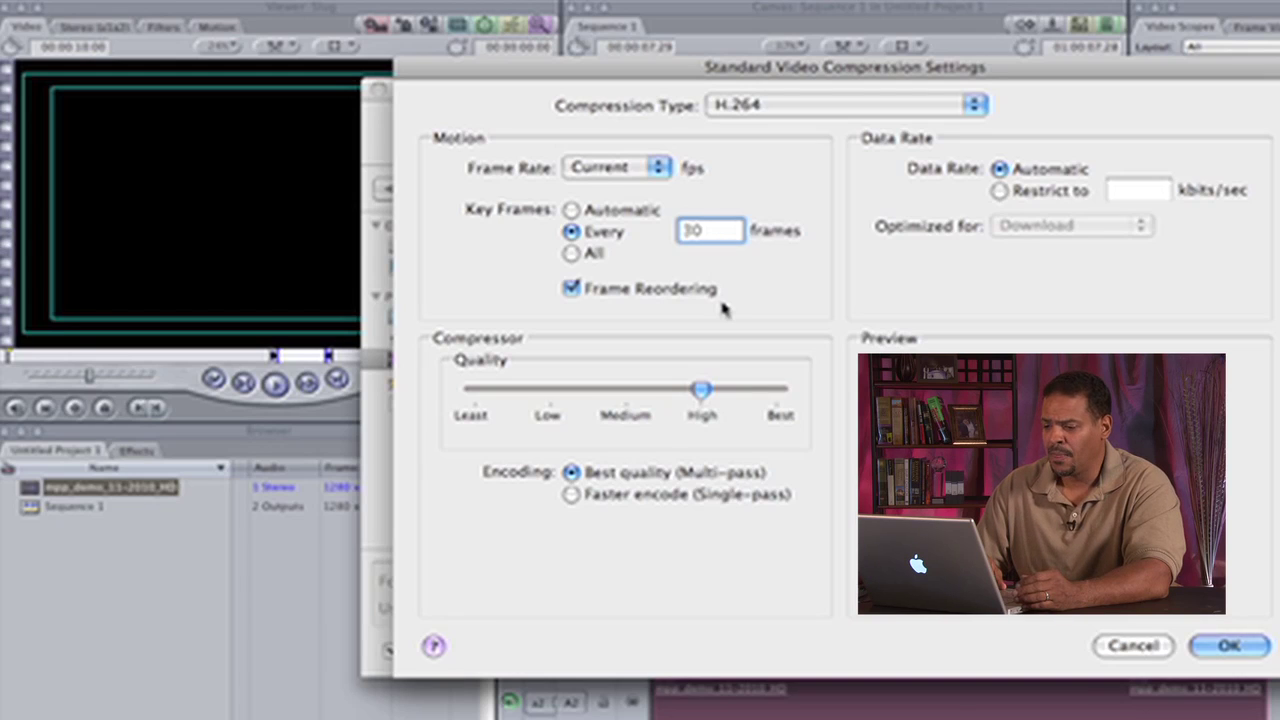
left_click(571, 289)
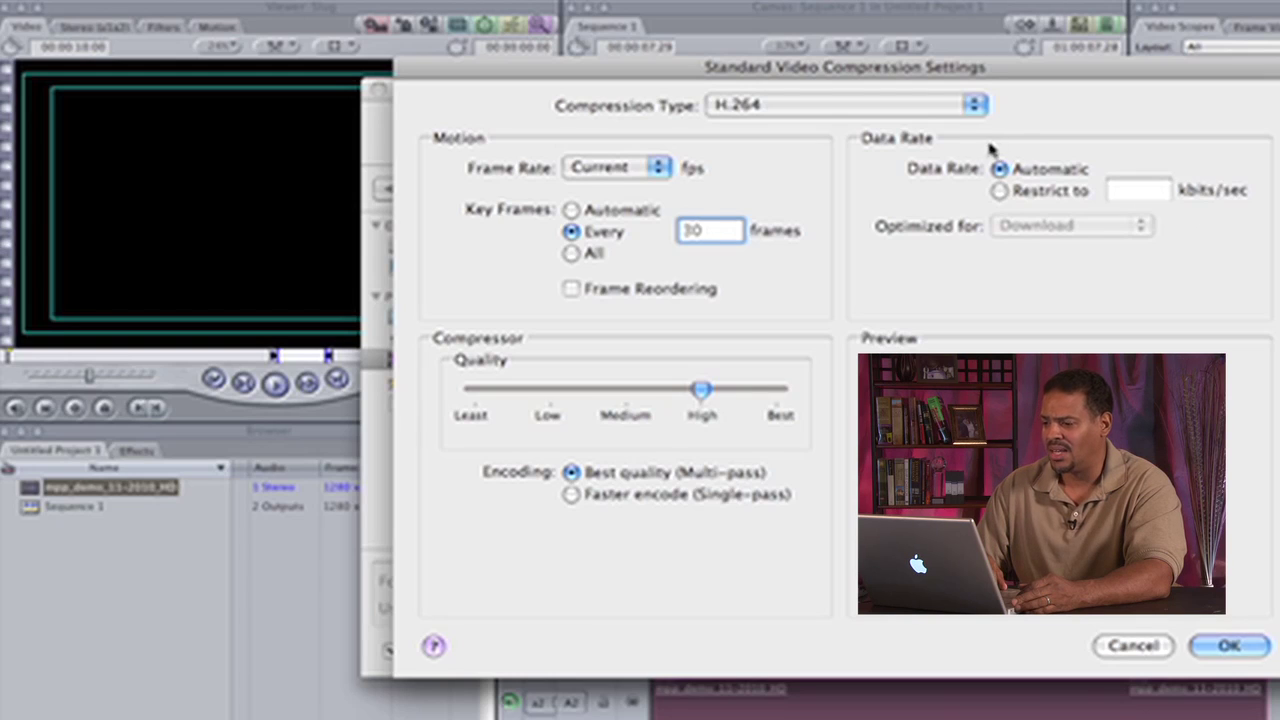
left_click(1000, 191)
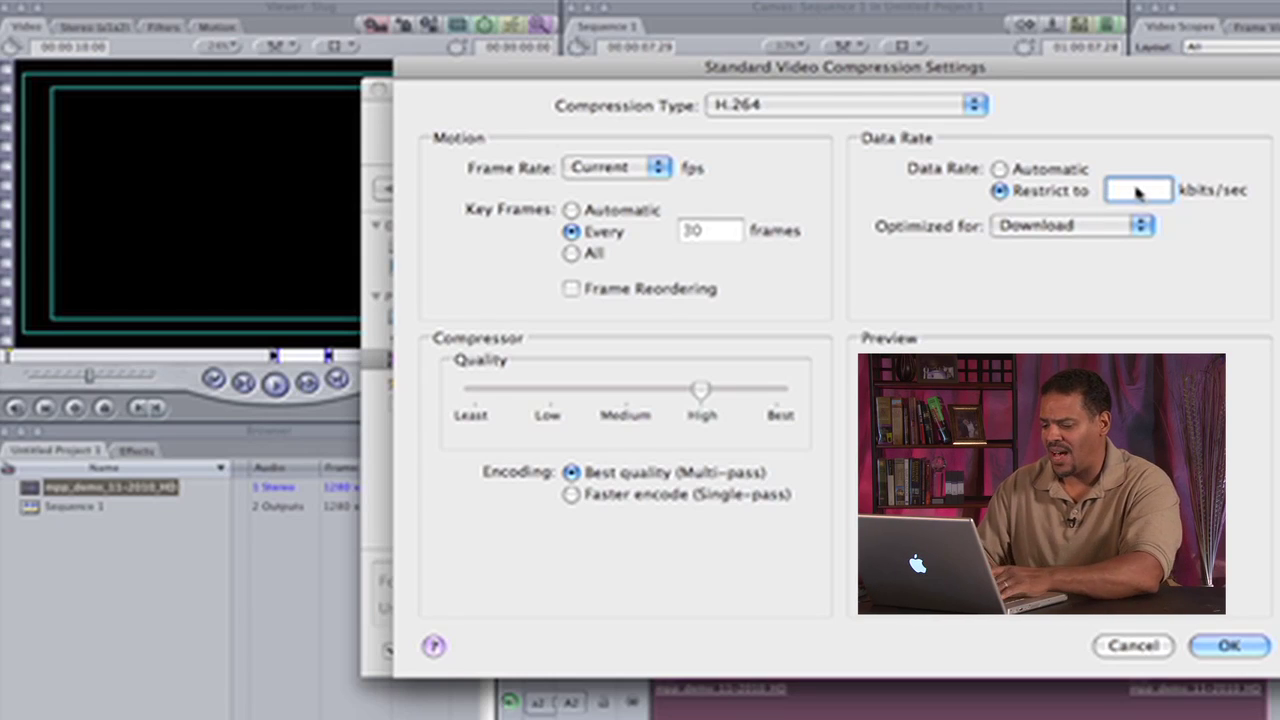
Replace the 5000 data rate limit with 1500 kbits/sec, optimized for Download
type("5000")
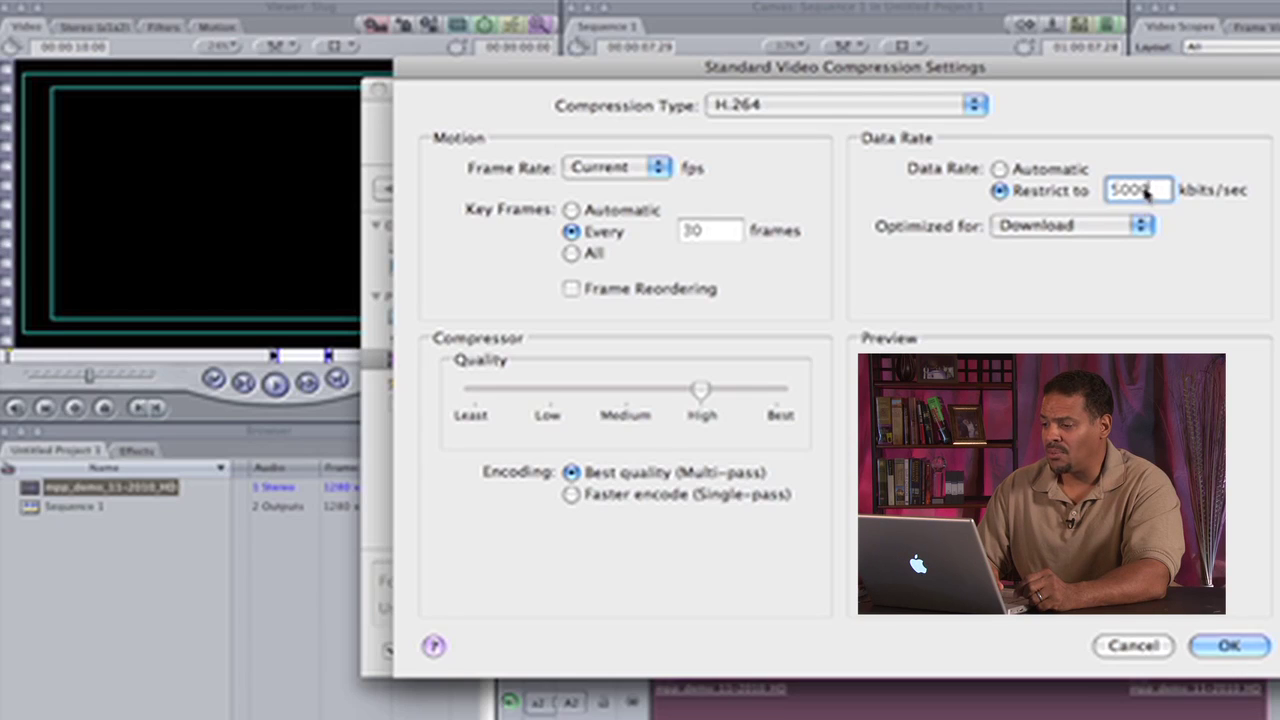
left_click_drag(1155, 190, 1113, 195)
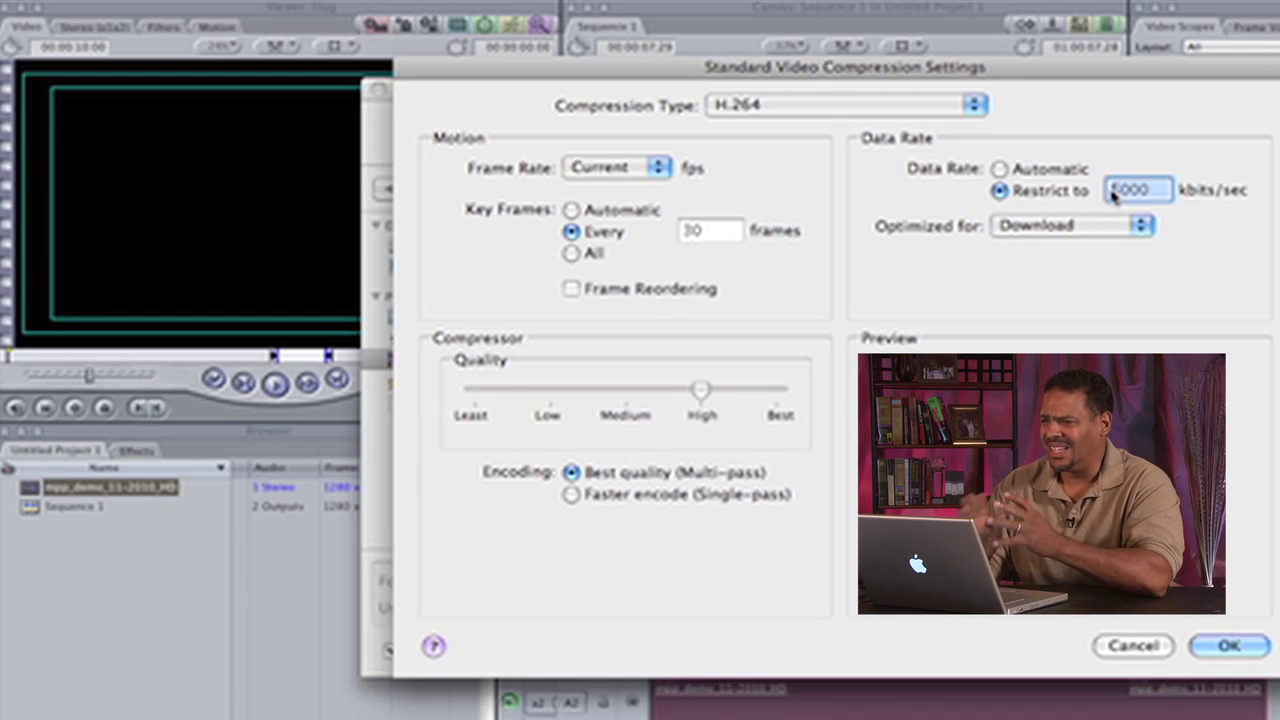
type("1")
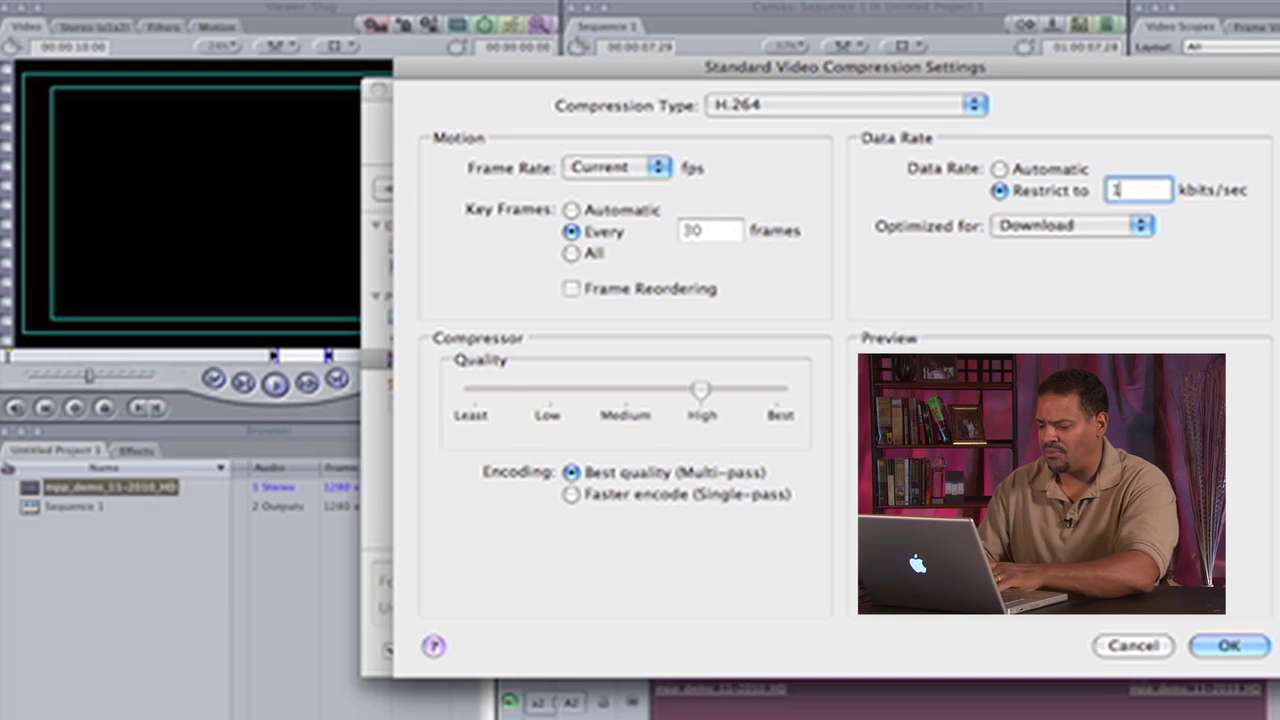
type("500")
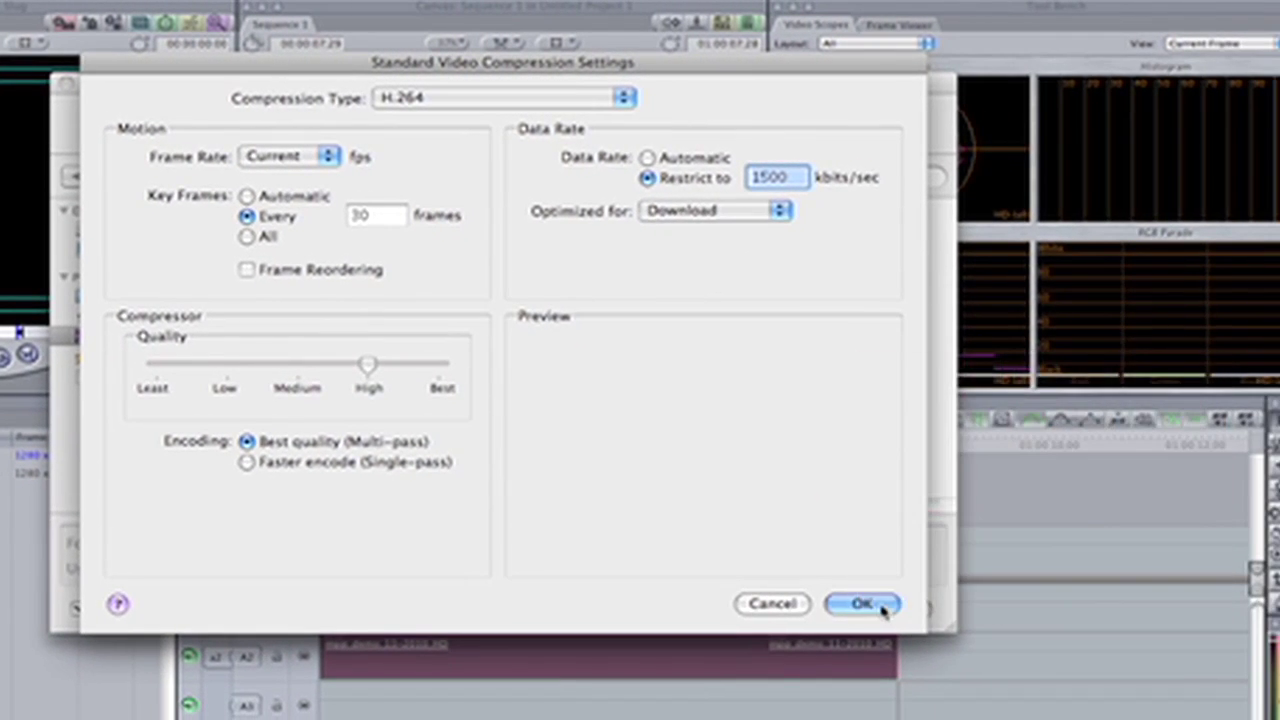
Accept the video settings and switch the export audio format to AAC
left_click(922, 611)
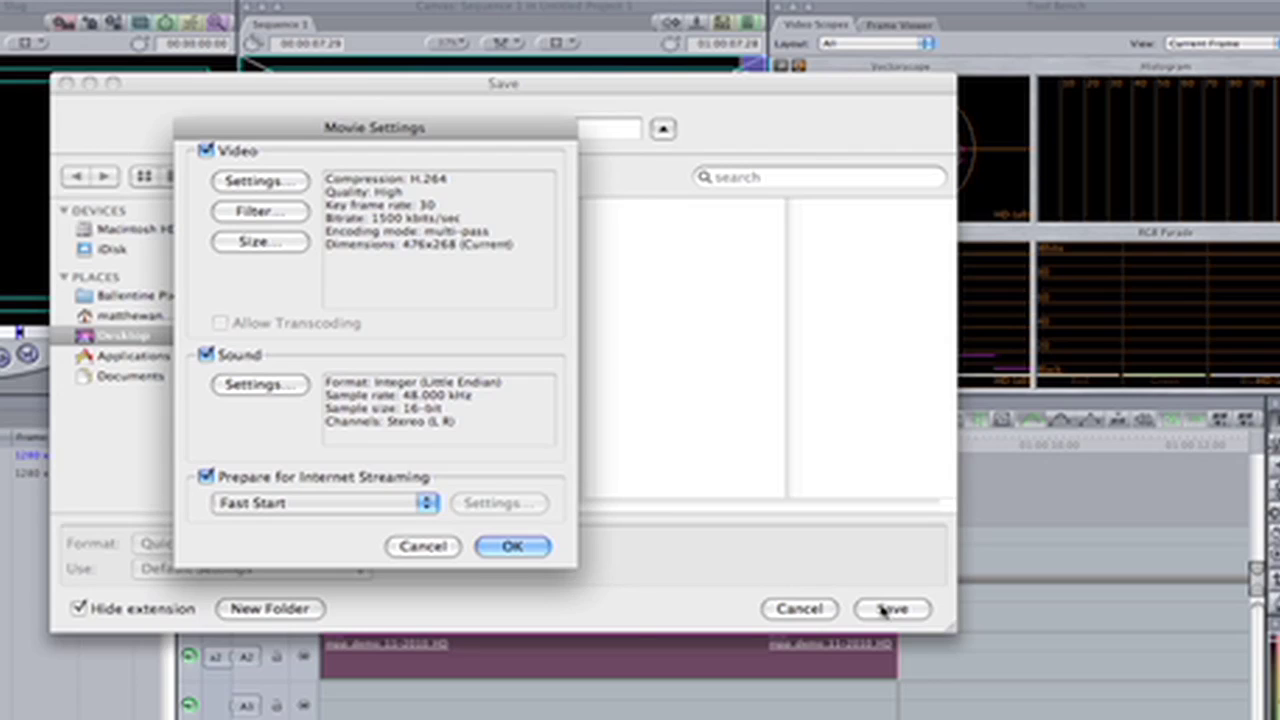
left_click(262, 386)
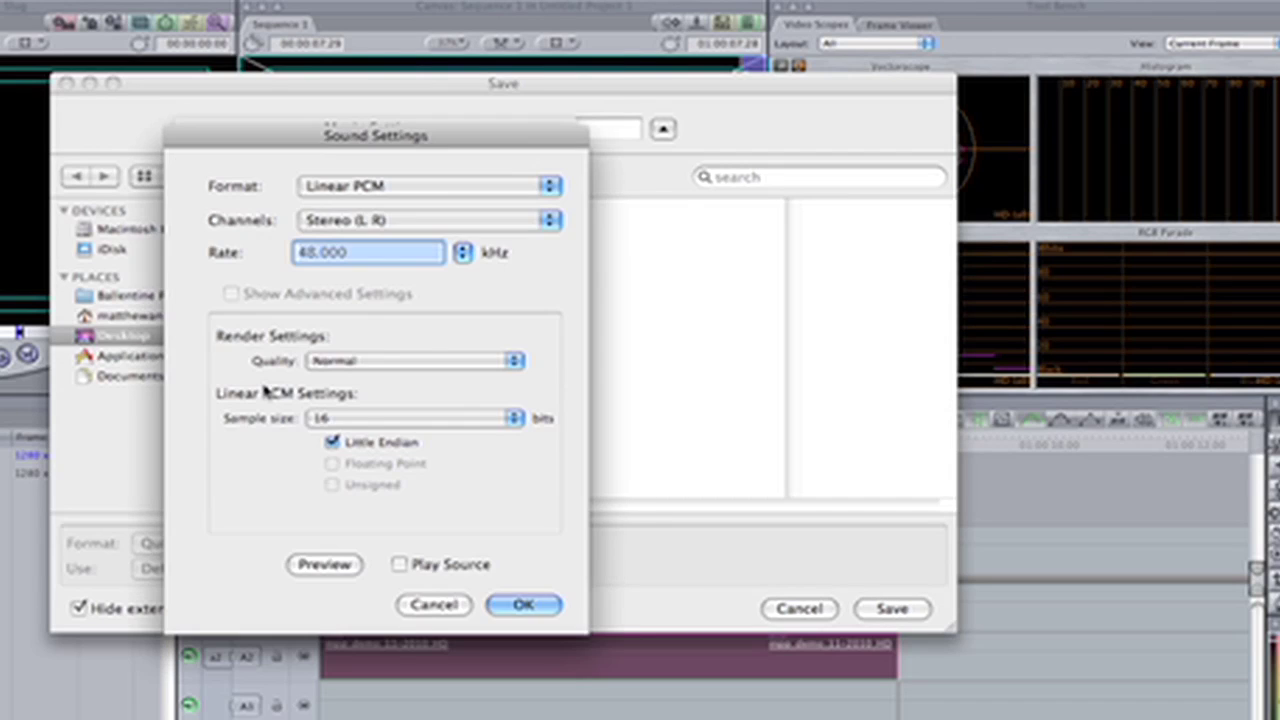
left_click(447, 186)
left_click(414, 205)
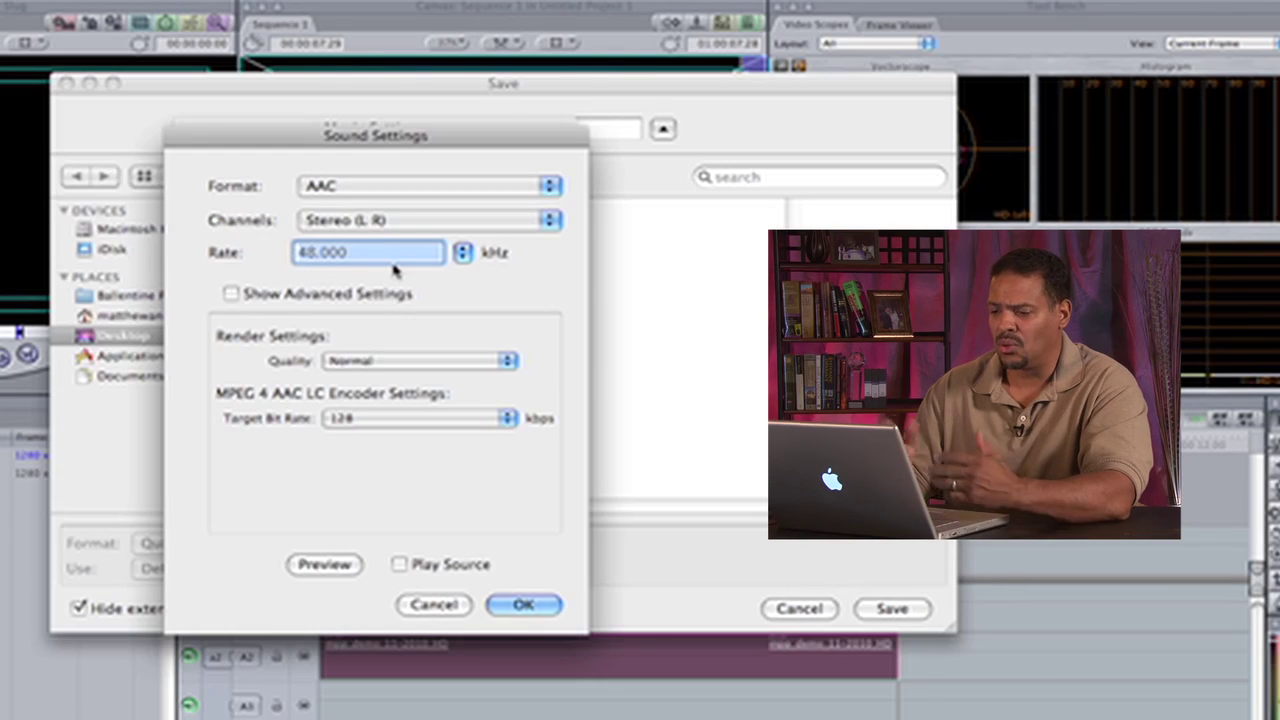
Try a 44.100 kHz sample rate, then set the audio rate back to 48.000 kHz
left_click(463, 255)
left_click(495, 236)
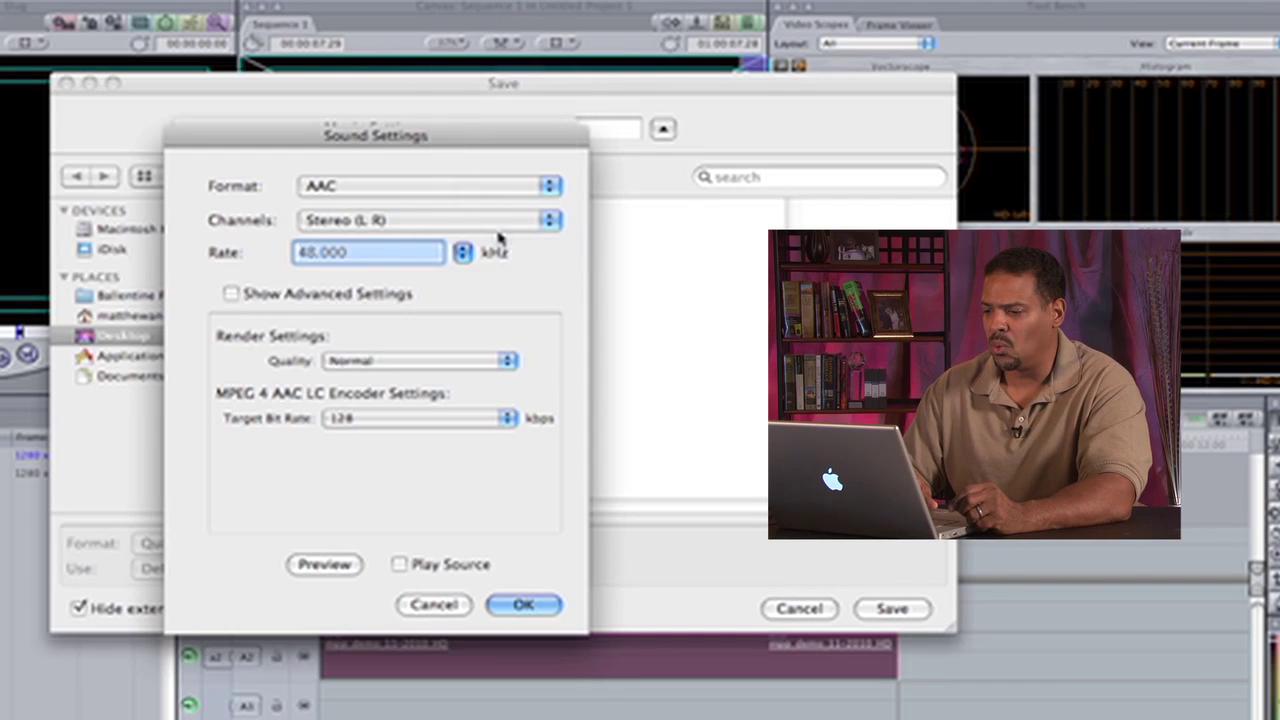
left_click(463, 255)
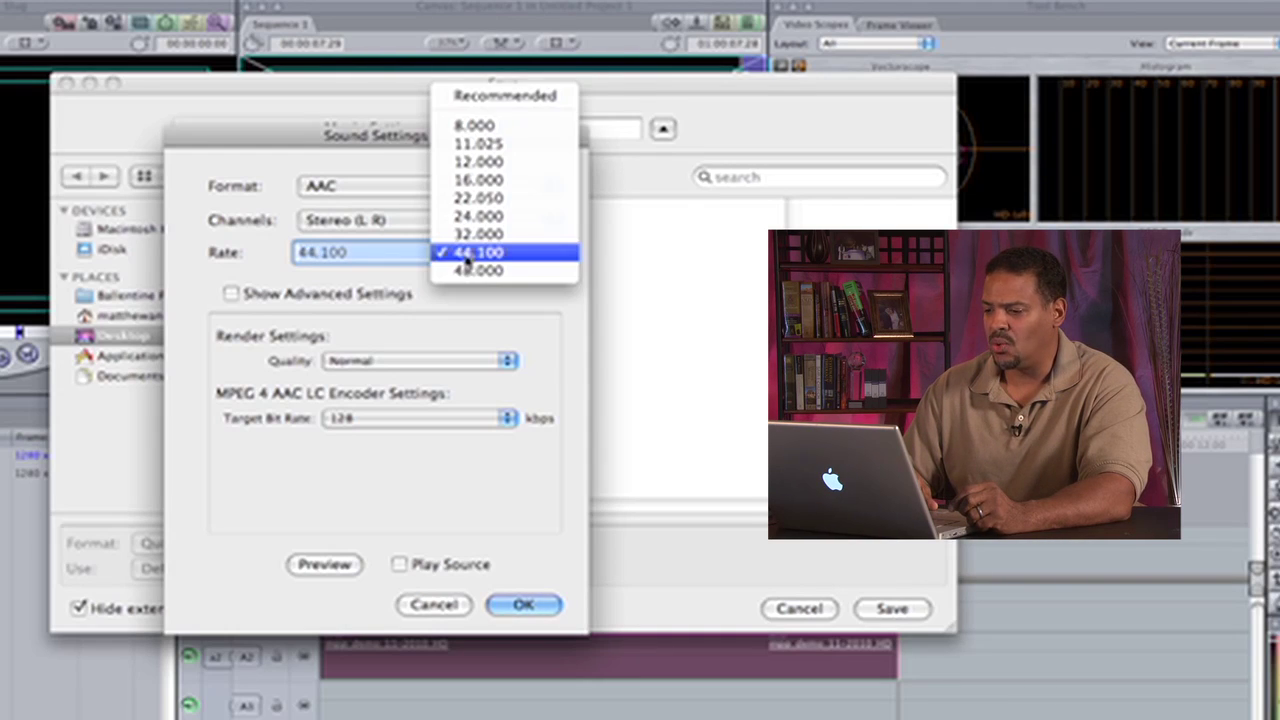
left_click(468, 271)
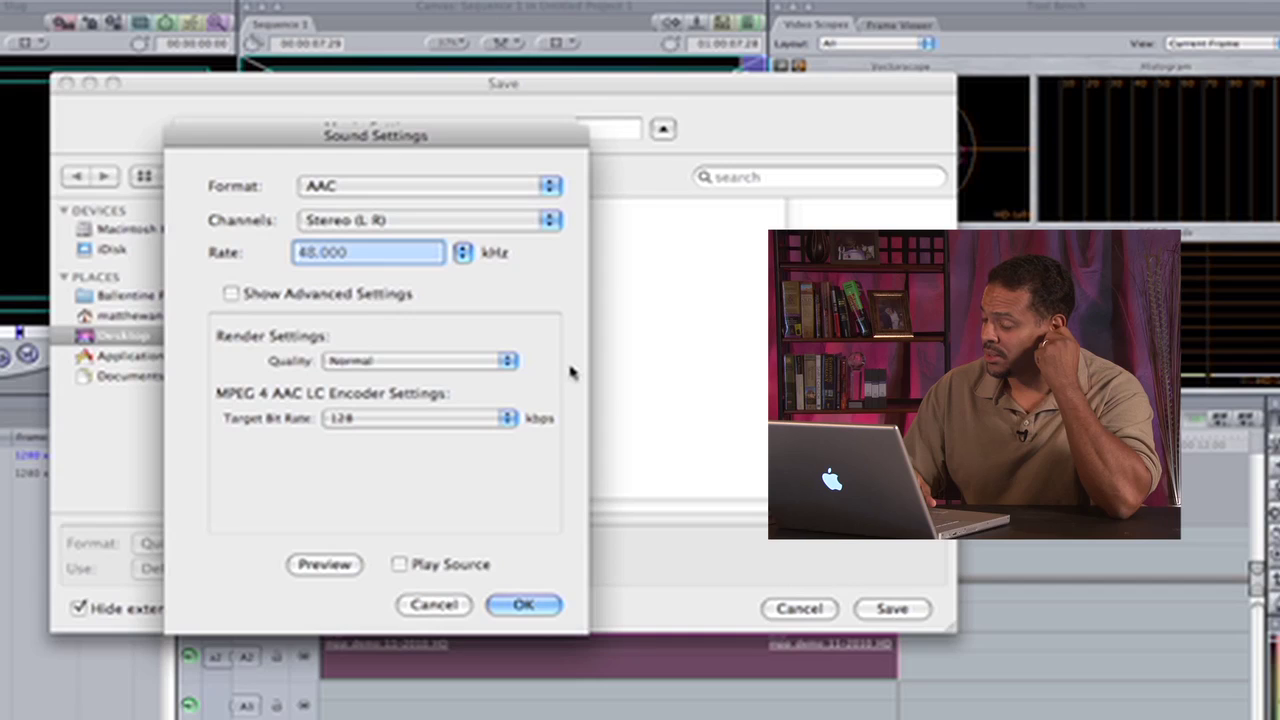
Set AAC render quality to Best and target bit rate to 192 kbps
left_click(507, 362)
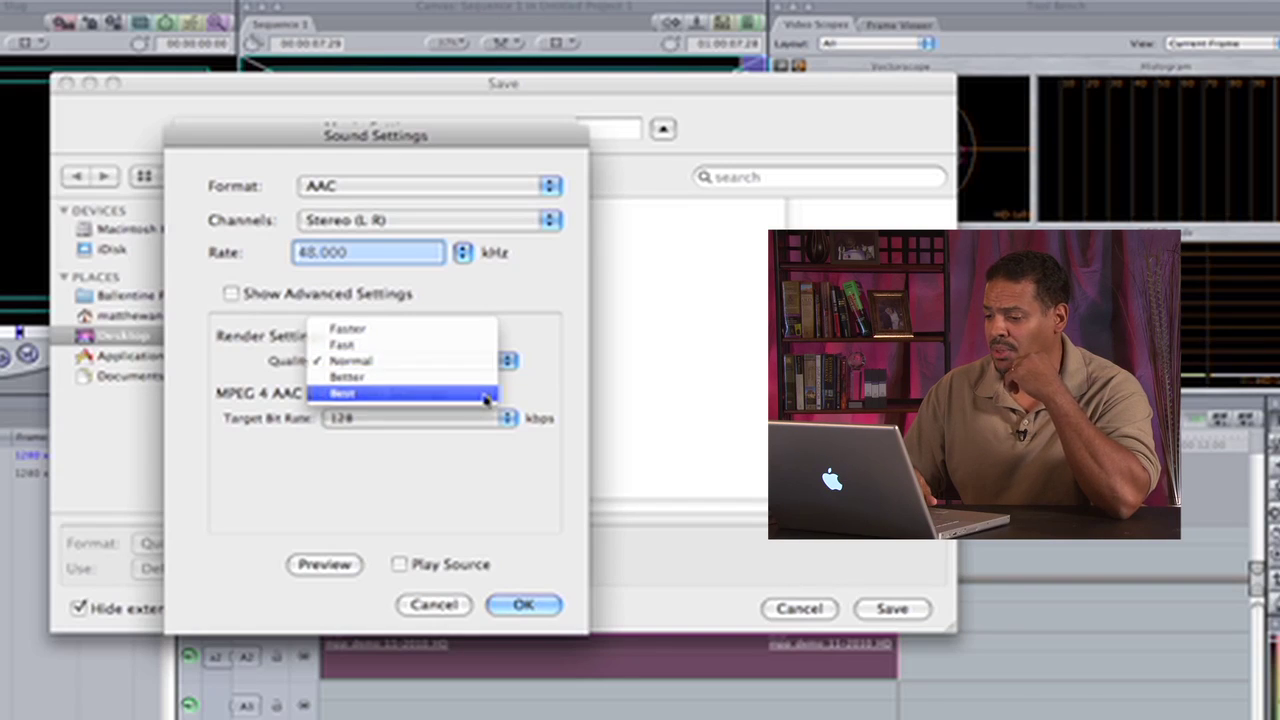
left_click(487, 396)
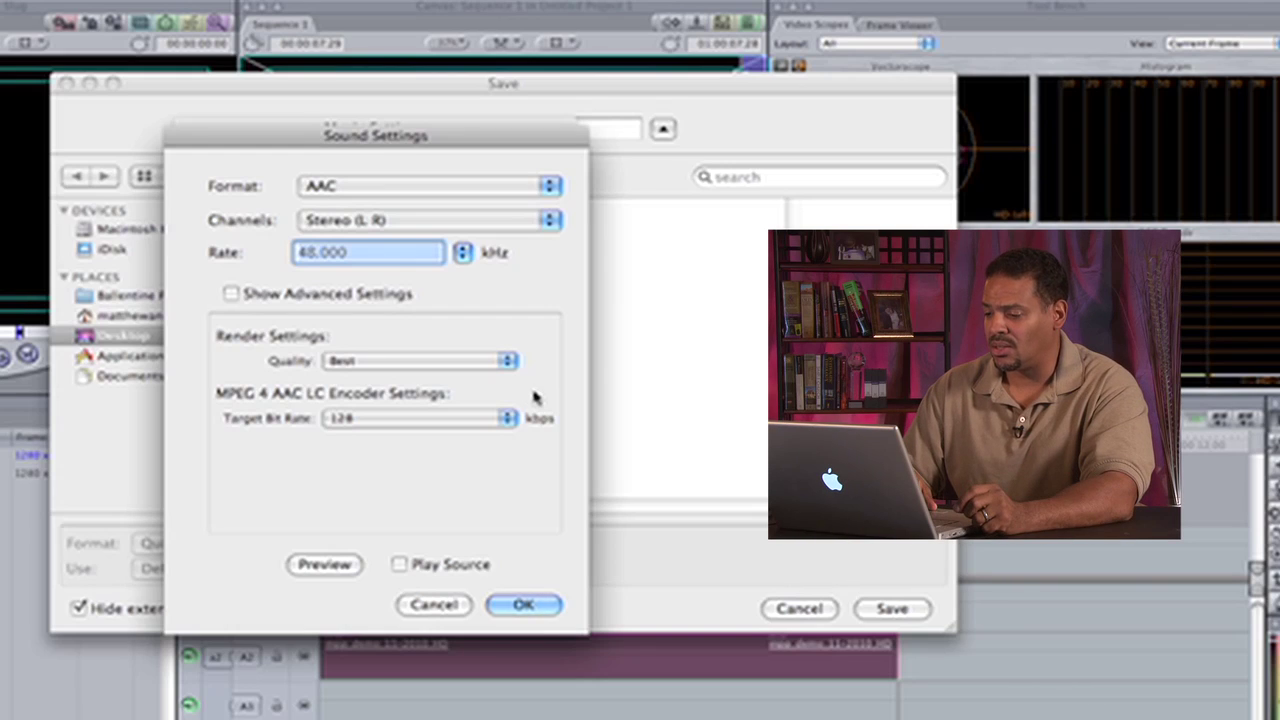
left_click(507, 418)
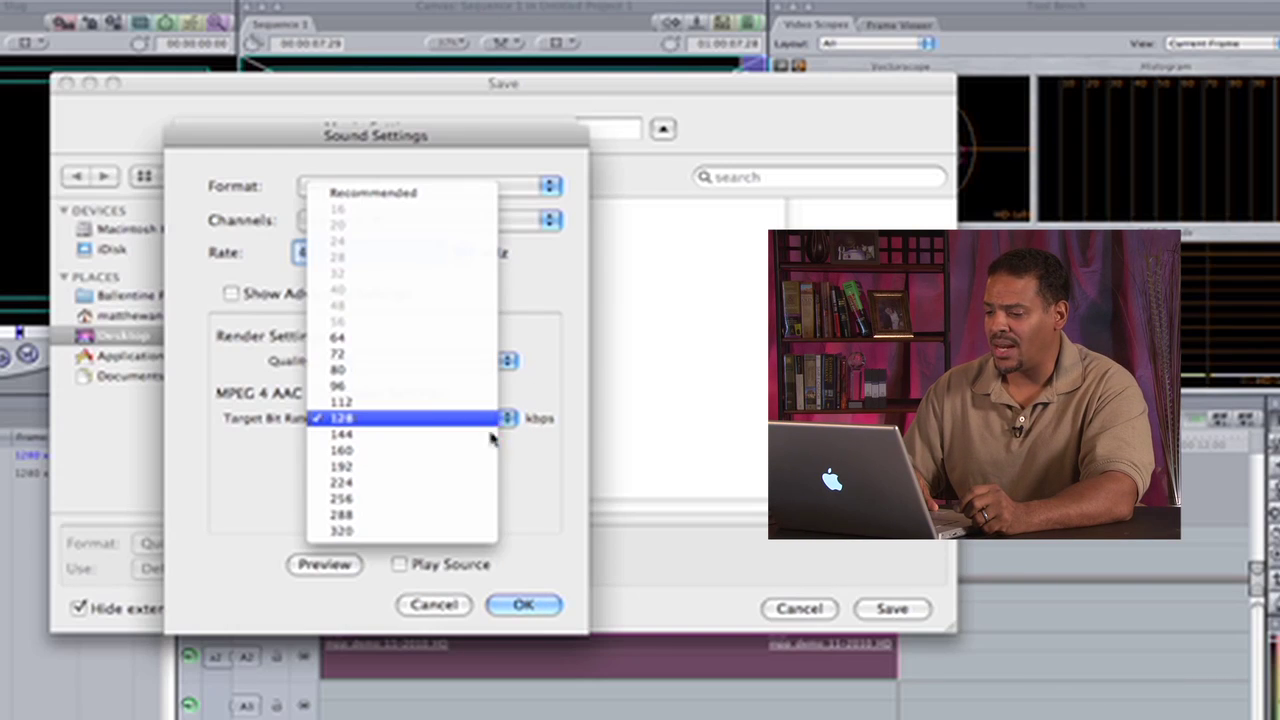
left_click(474, 466)
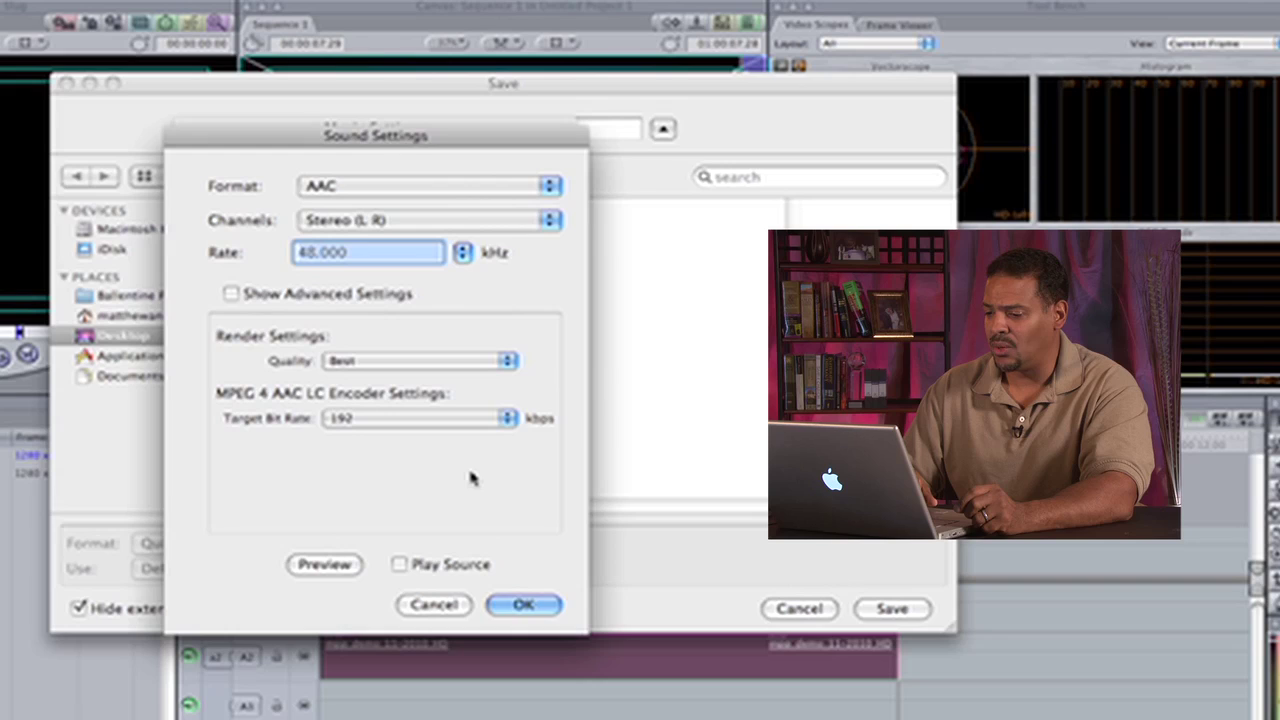
left_click(507, 418)
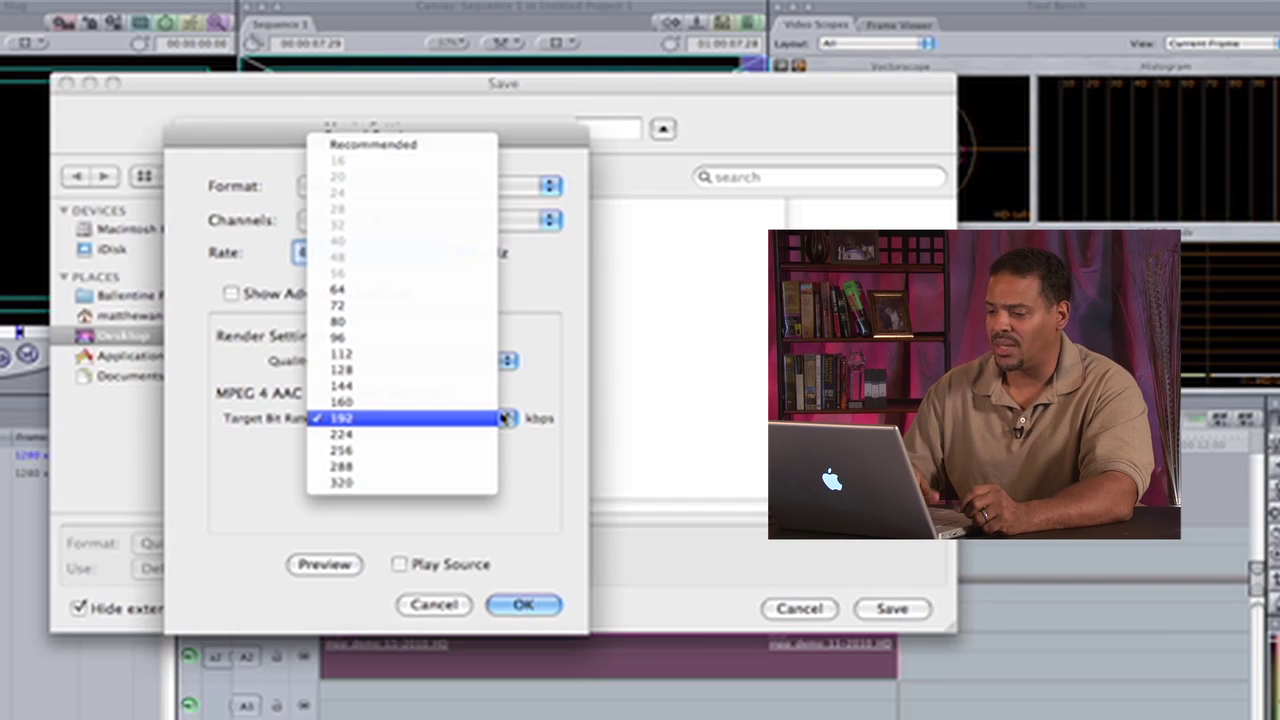
left_click(504, 418)
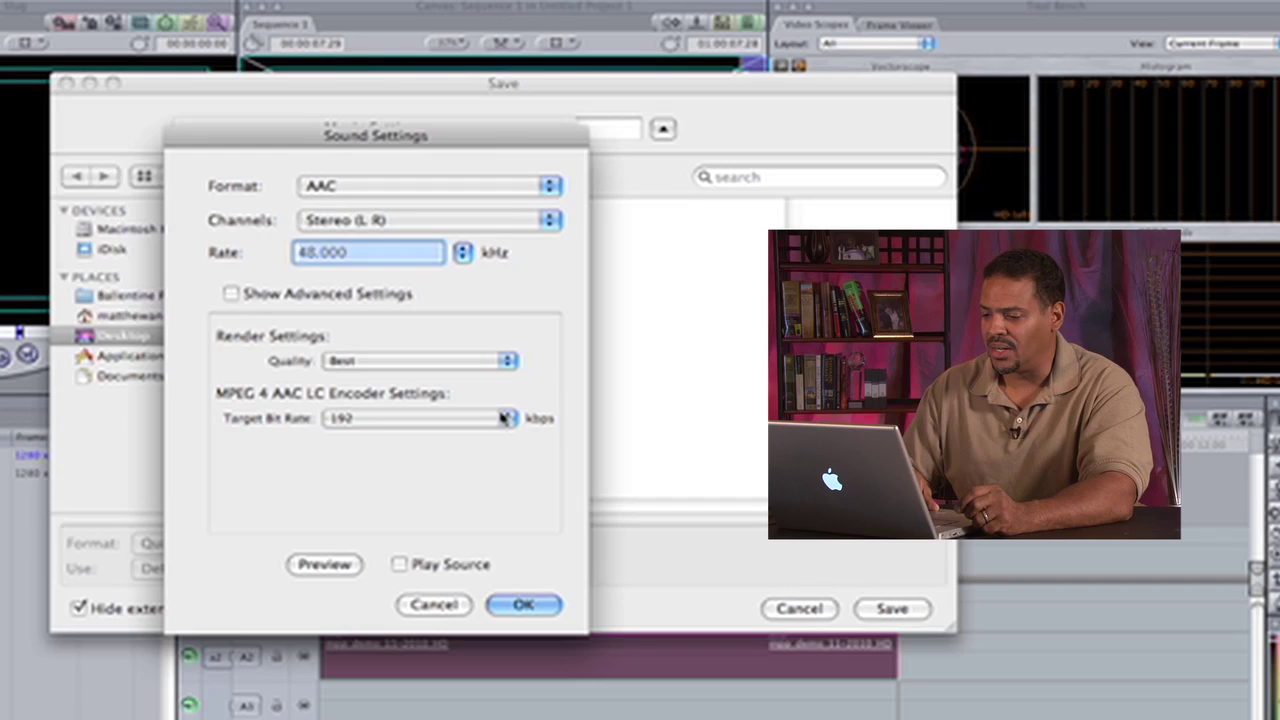
Try a 320 kbps bit rate, return to 192 kbps at Best quality, and confirm
left_click(504, 418)
left_click(457, 486)
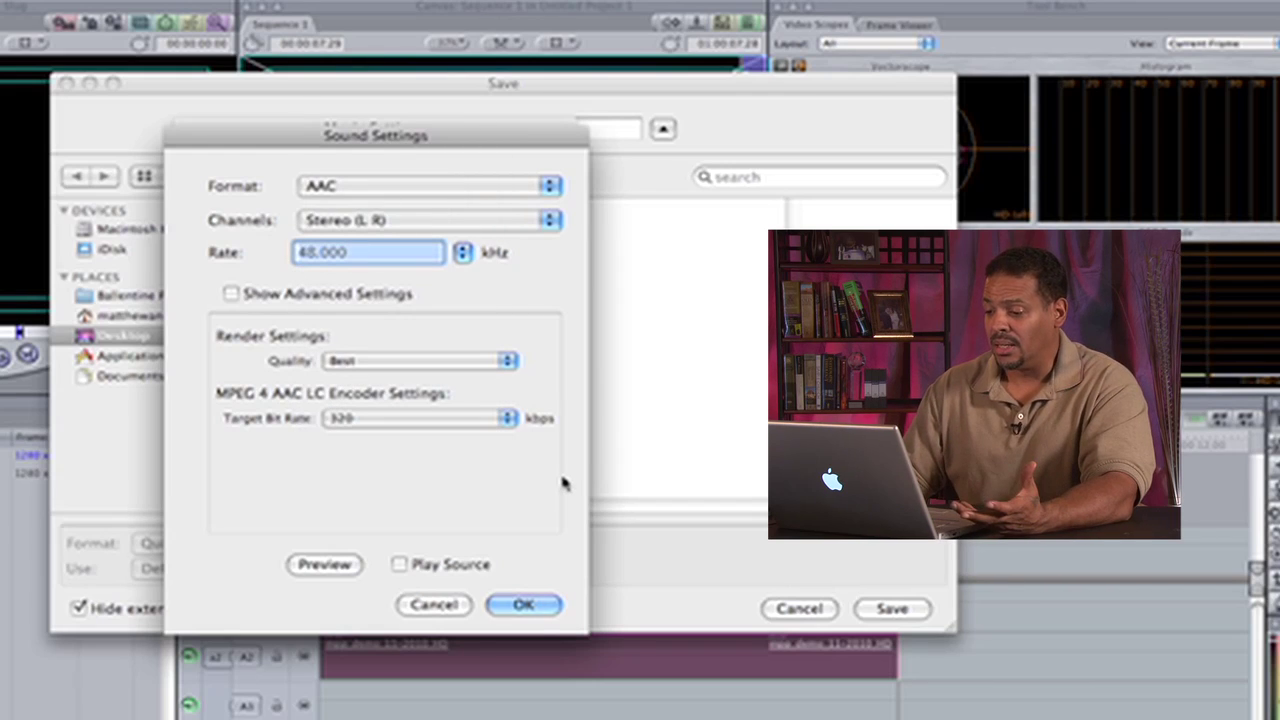
left_click(507, 420)
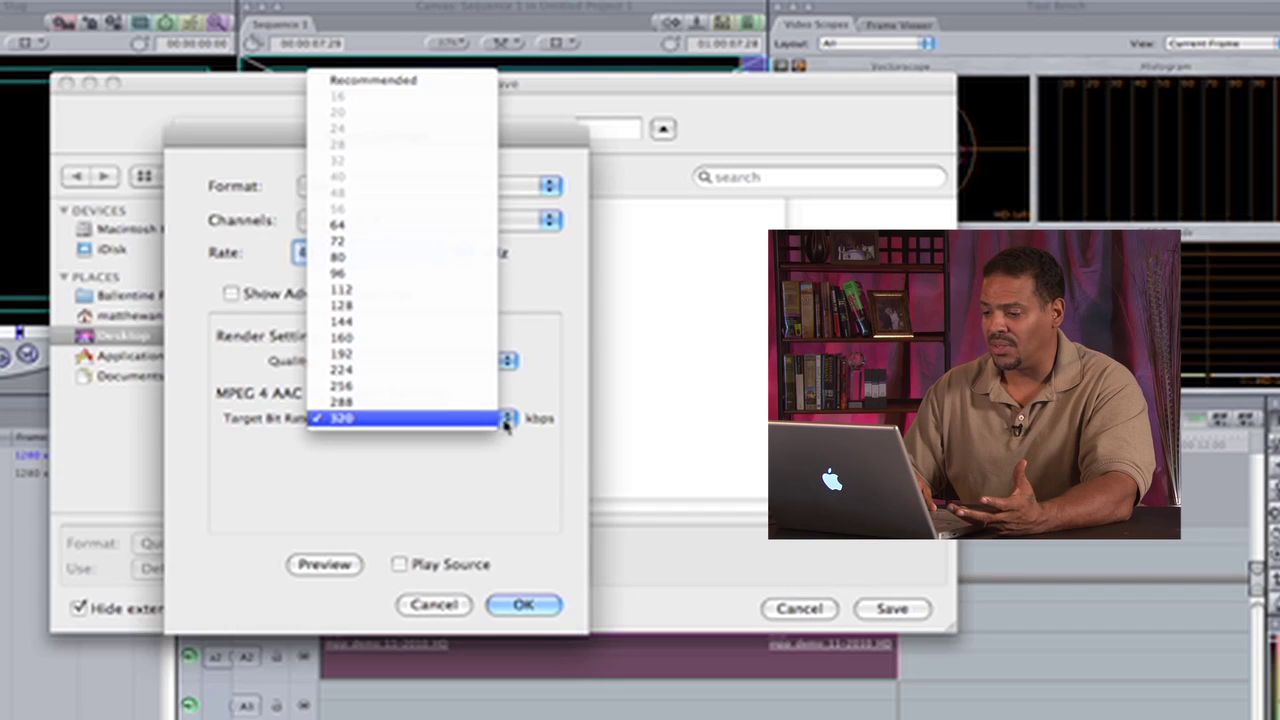
left_click(468, 354)
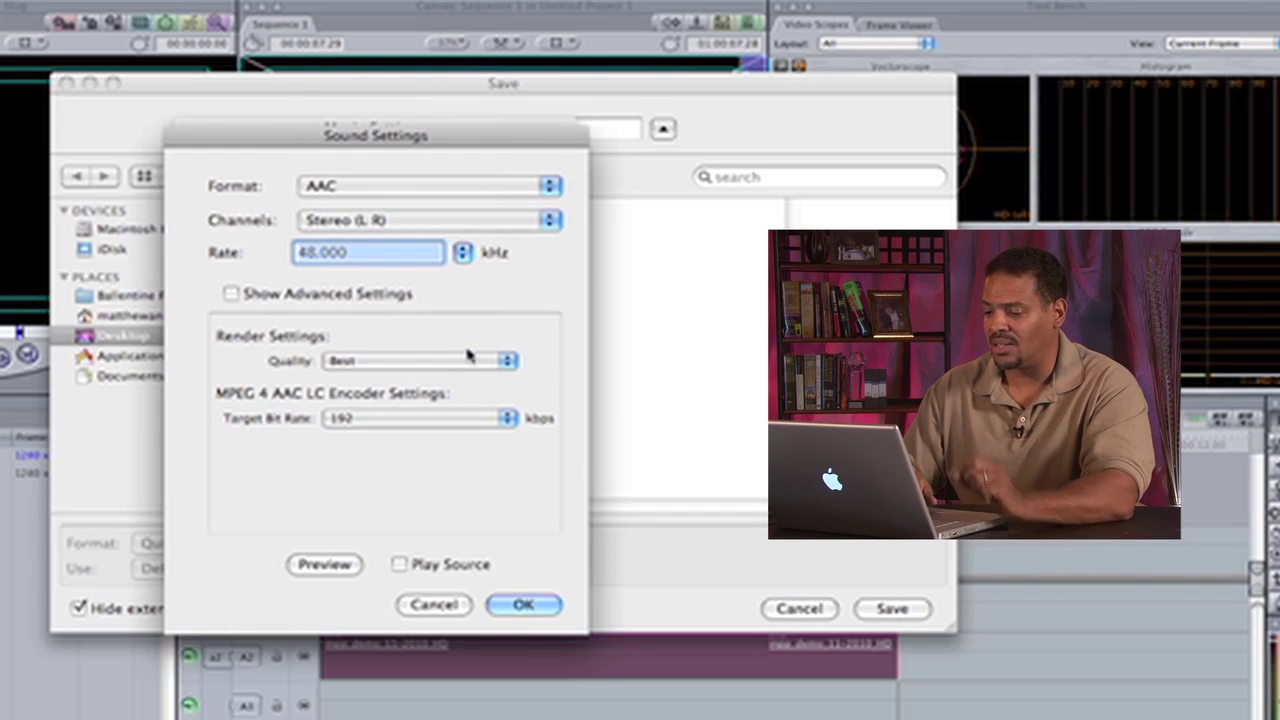
left_click(508, 360)
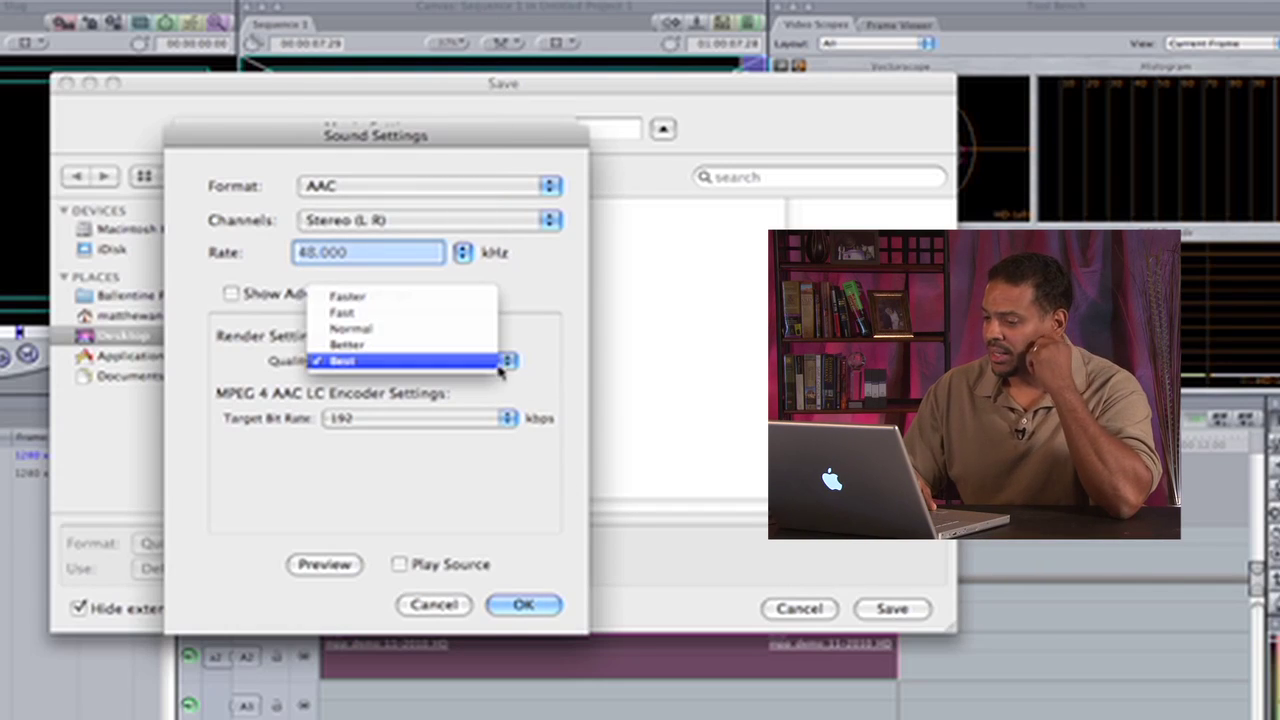
left_click(578, 383)
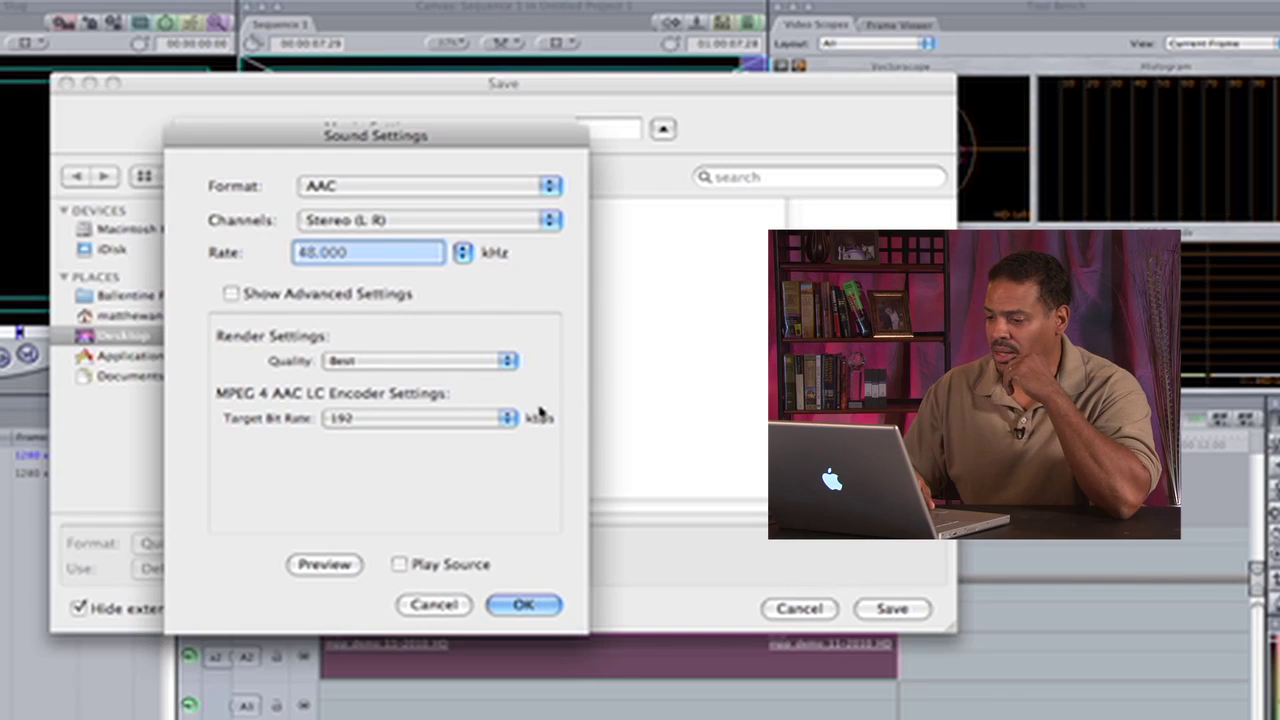
left_click(526, 606)
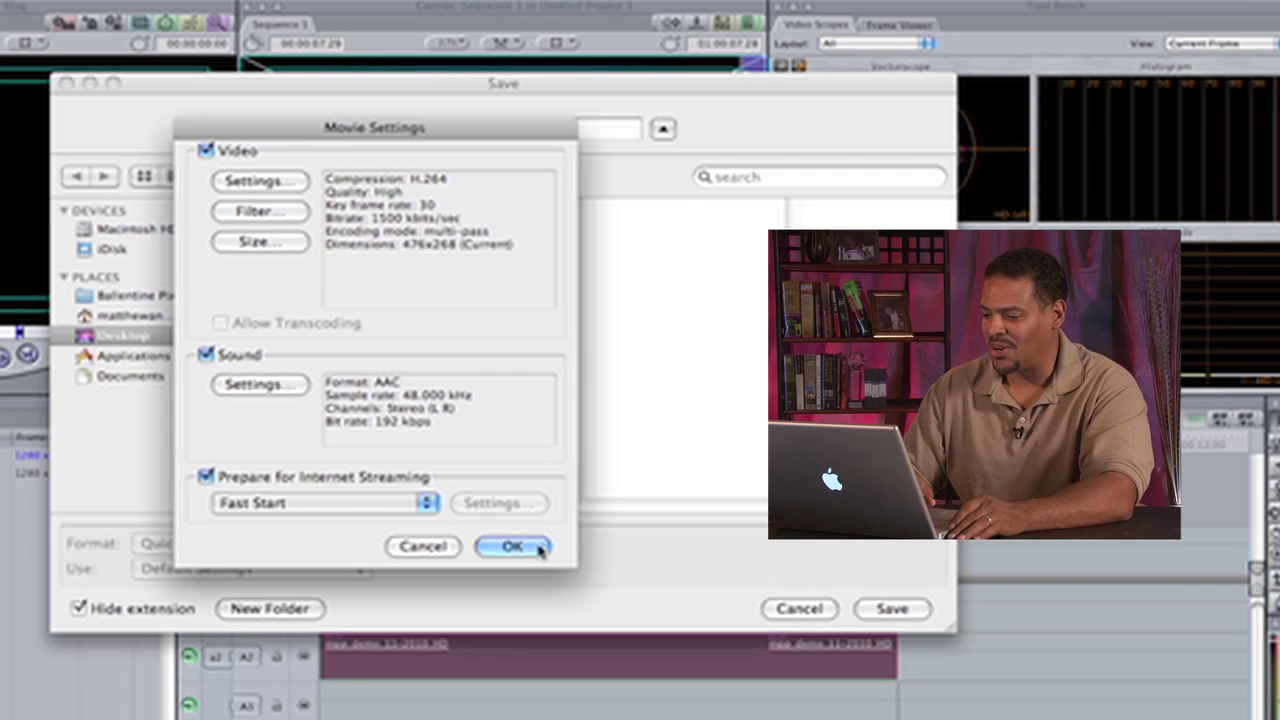
Accept the H.264/AAC movie settings and save the export as 'Compression test' on the Desktop
left_click(538, 550)
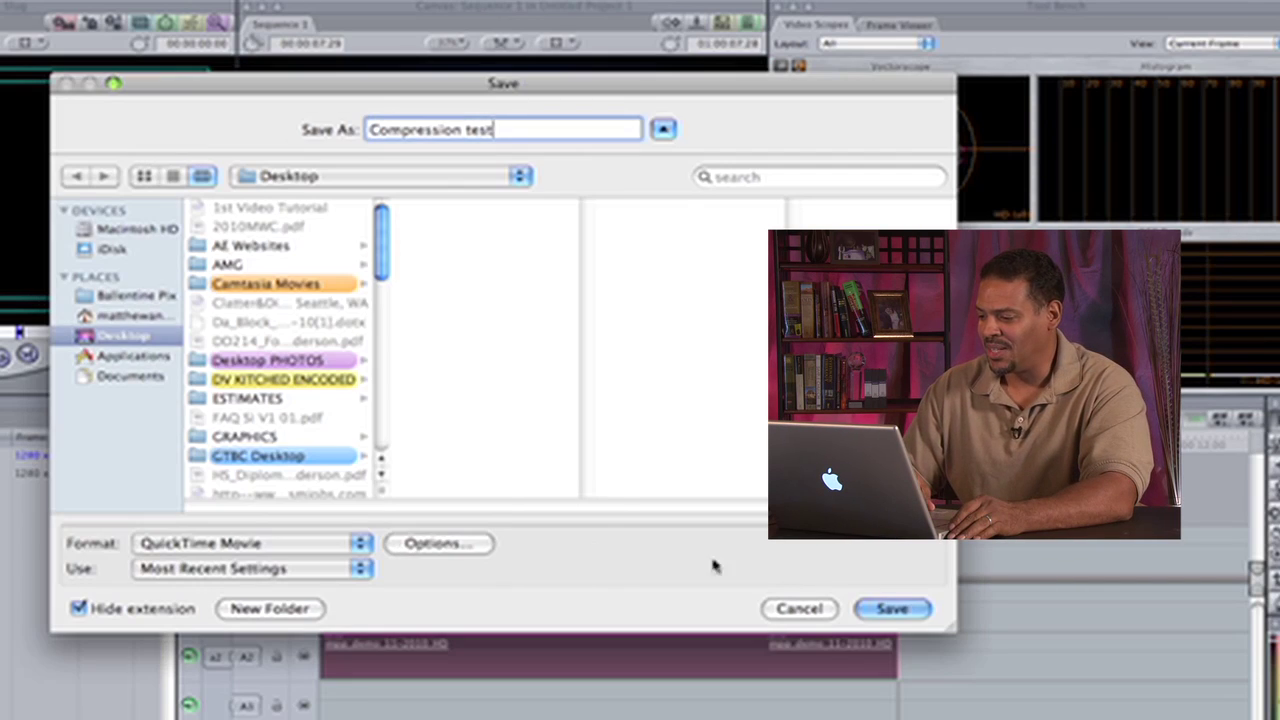
left_click(893, 610)
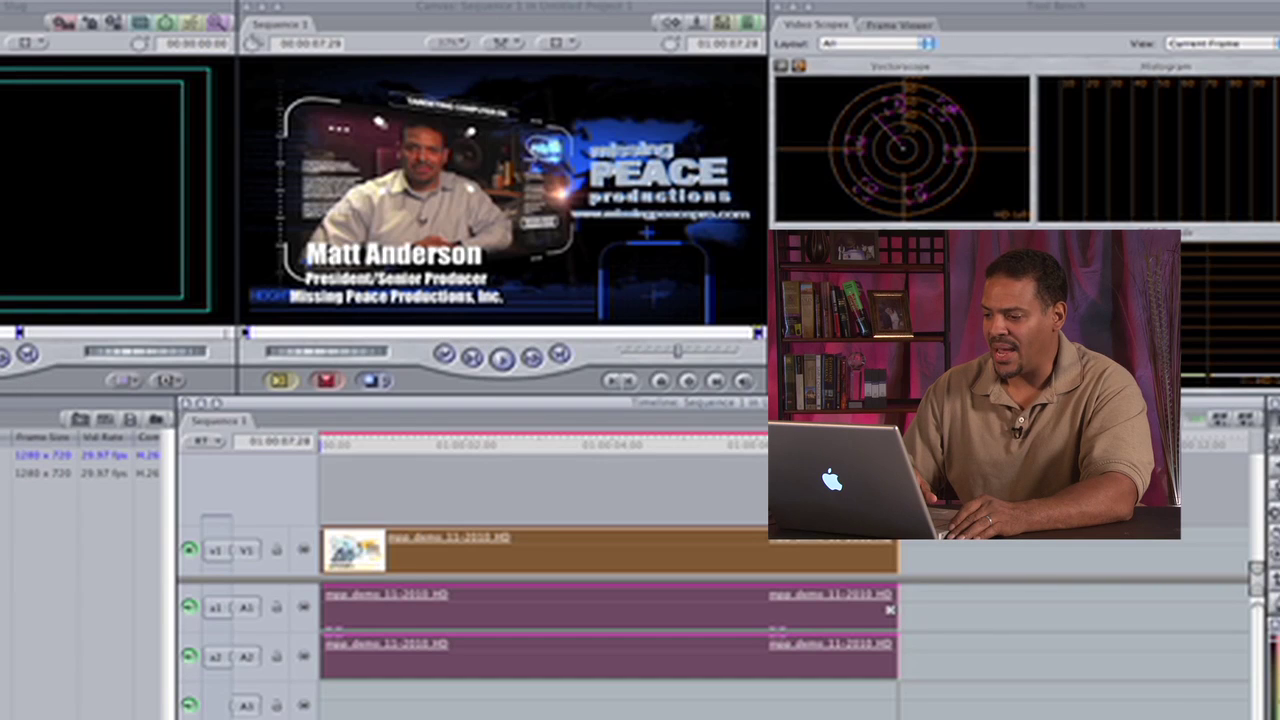